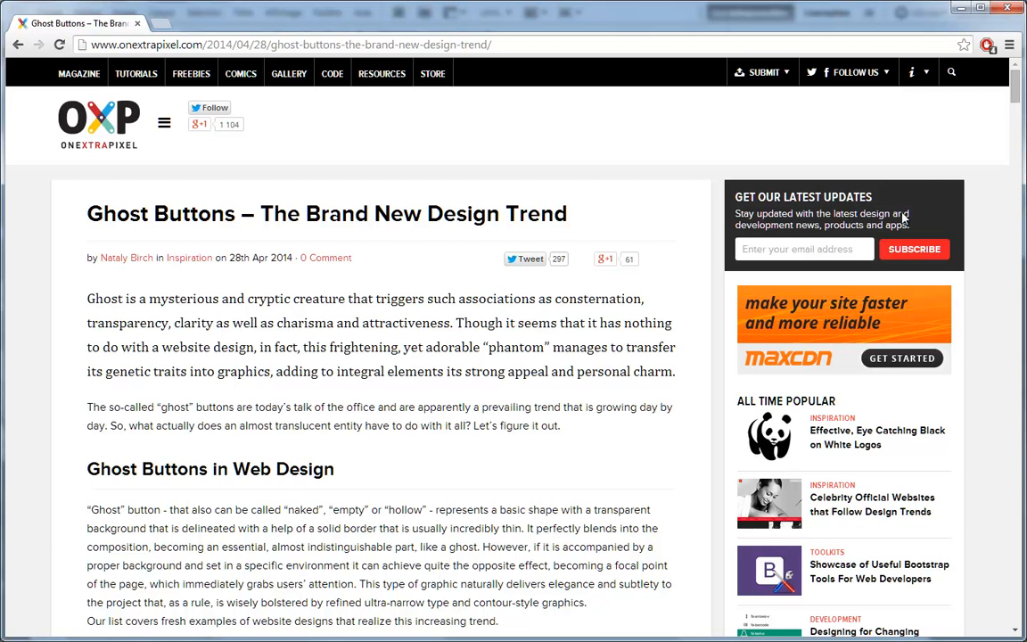
- Look through the ghost buttons article and examine its first website example
drag(1015, 89, 1010, 146)
scroll(665, 363, up, 2)
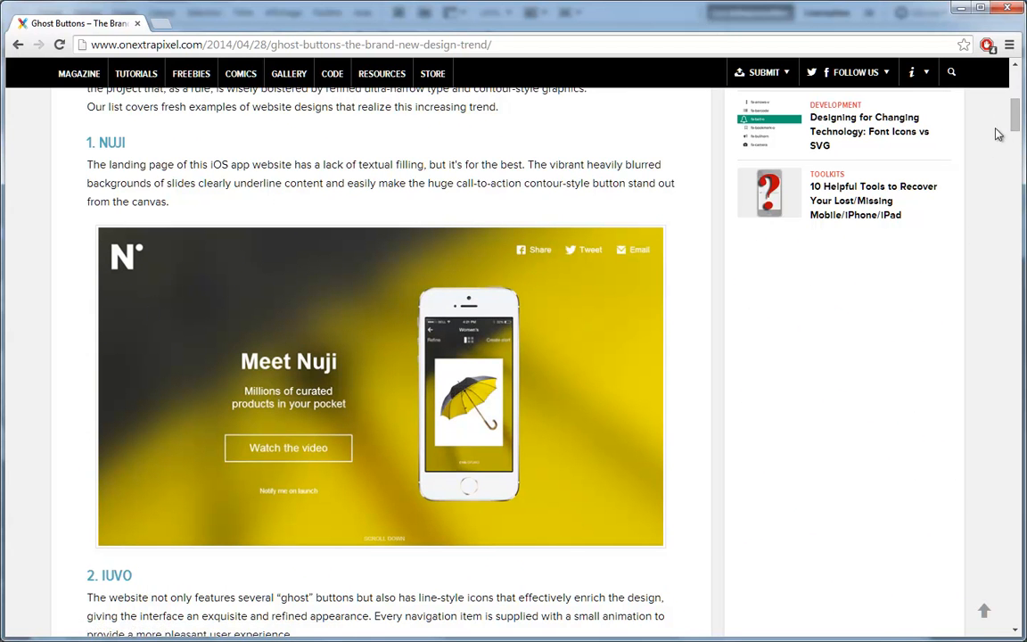
mouse_move(1016, 132)
mouse_down()
mouse_move(1017, 168)
mouse_move(1009, 126)
mouse_up()
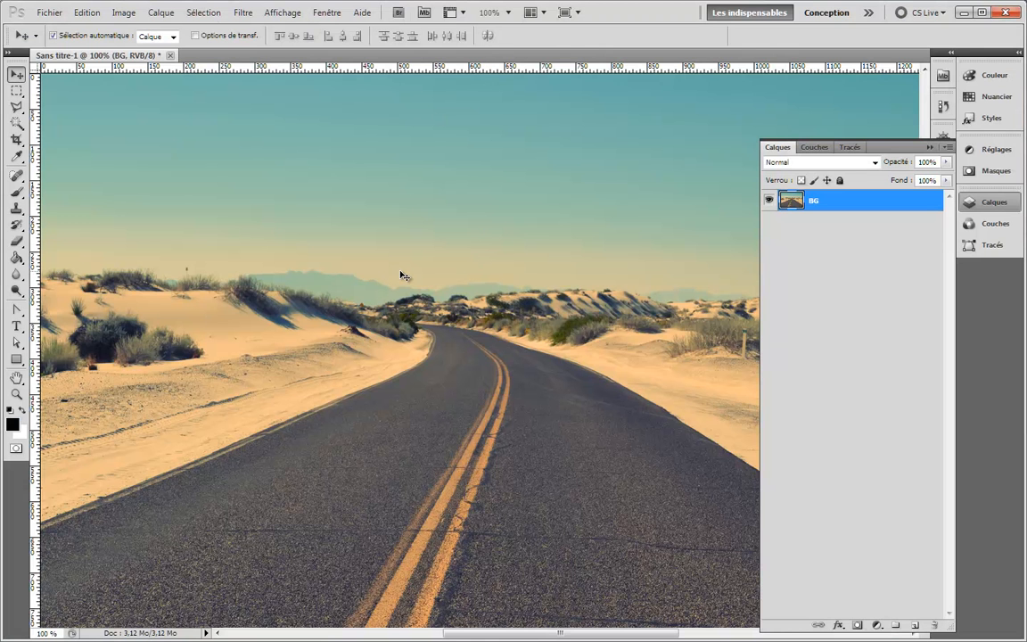
- Draw a black rectangle shape about 290 × 70 px over the dunes at the road's horizon
scroll(401, 275, up, 2)
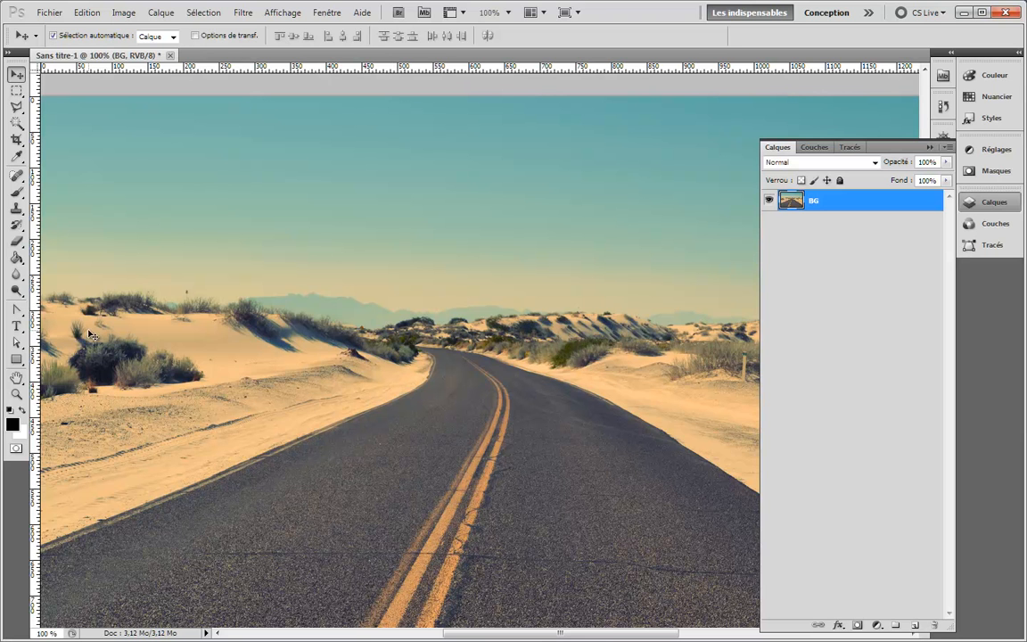
click(16, 359)
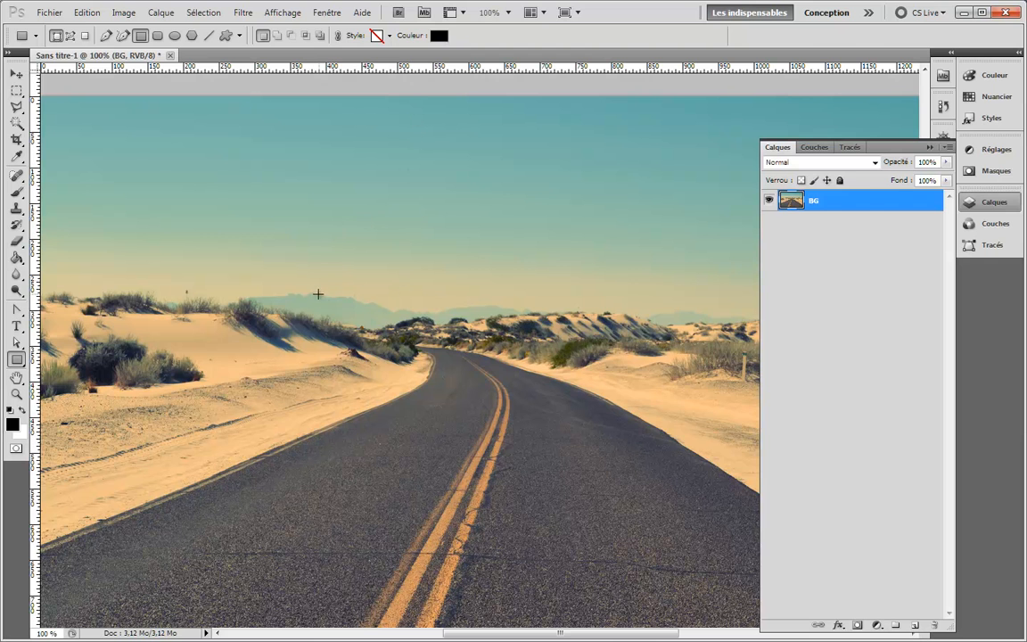
mouse_move(331, 295)
mouse_down()
mouse_move(534, 320)
mouse_move(540, 346)
mouse_up()
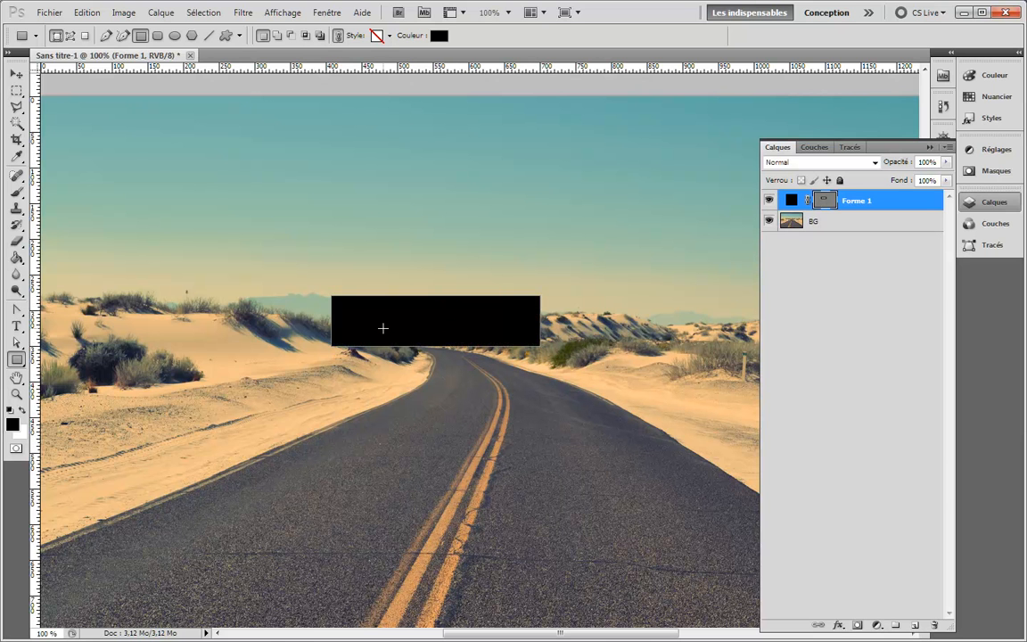
- Rasterize the black rectangle's shape layer, Forme 1
click(17, 91)
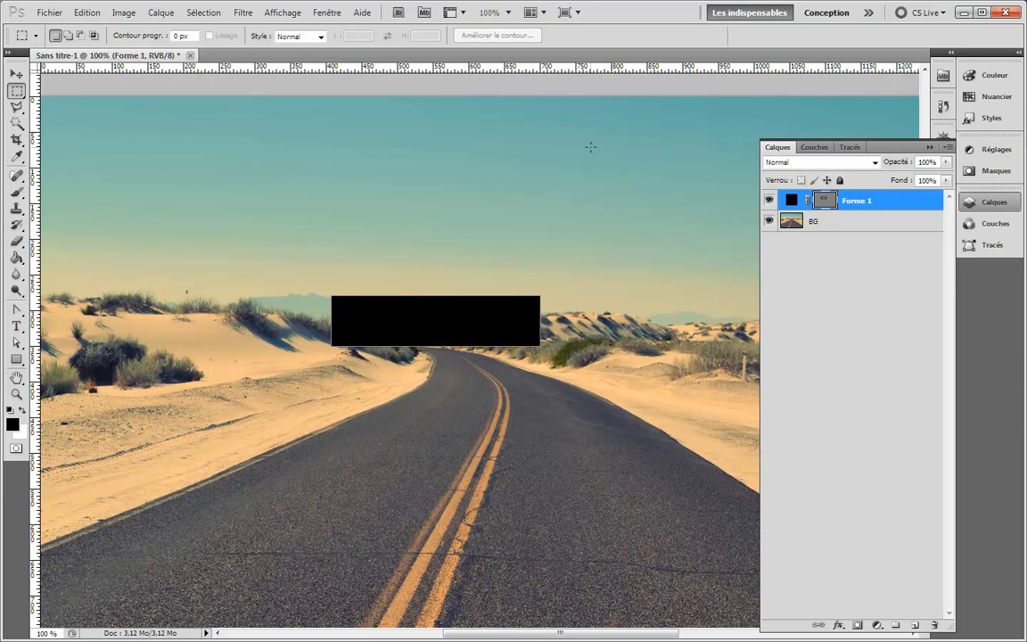
right_click(860, 203)
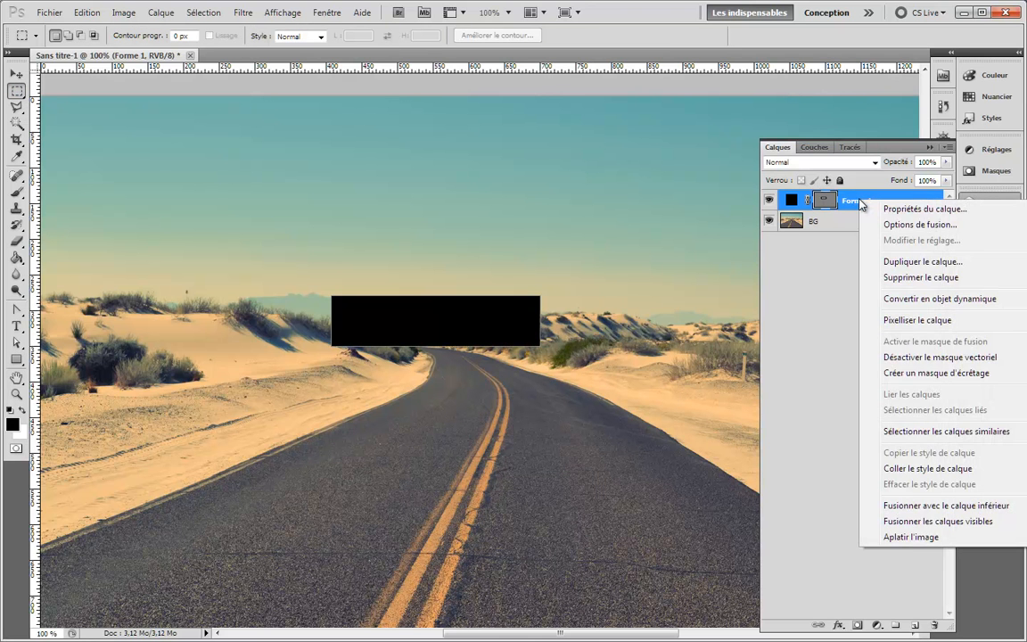
click(901, 321)
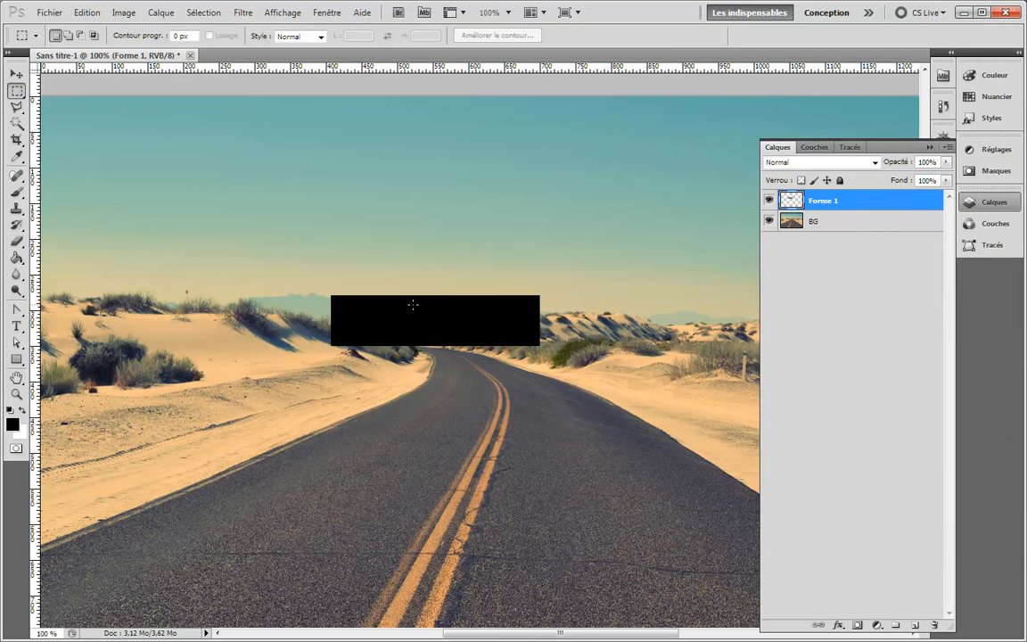
- Delete the inside of the black rectangle, keeping a border about 2 px thick, and clear the selection
drag(342, 289, 381, 218)
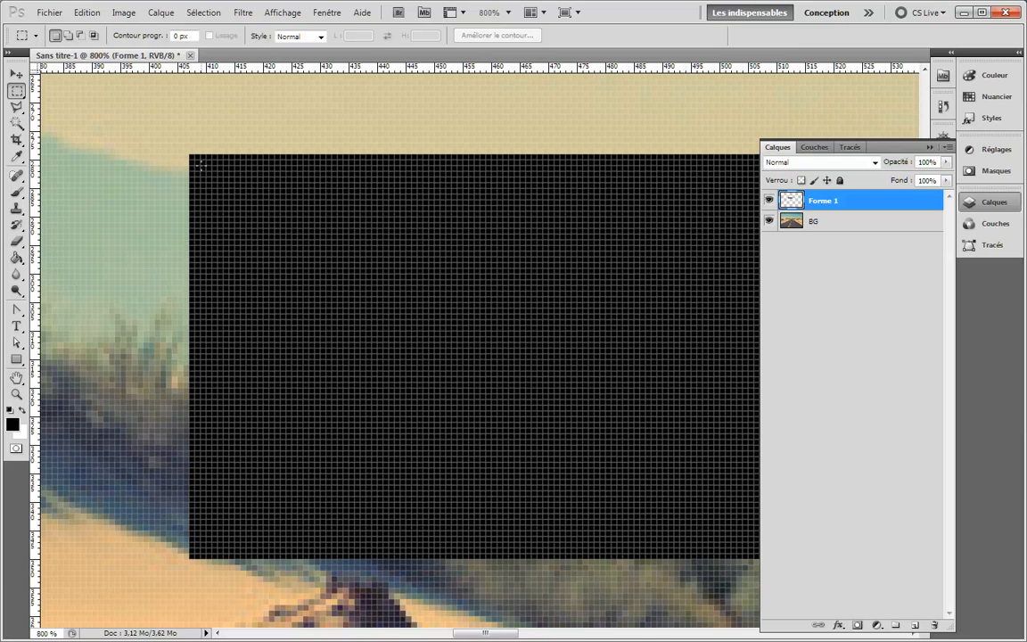
drag(252, 235, 614, 545)
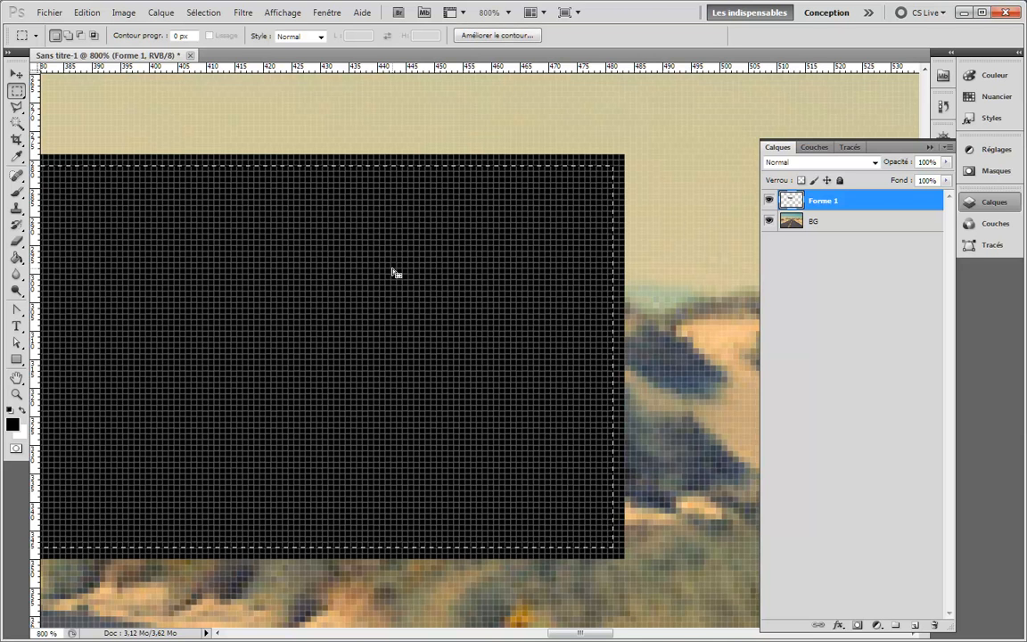
key(Delete)
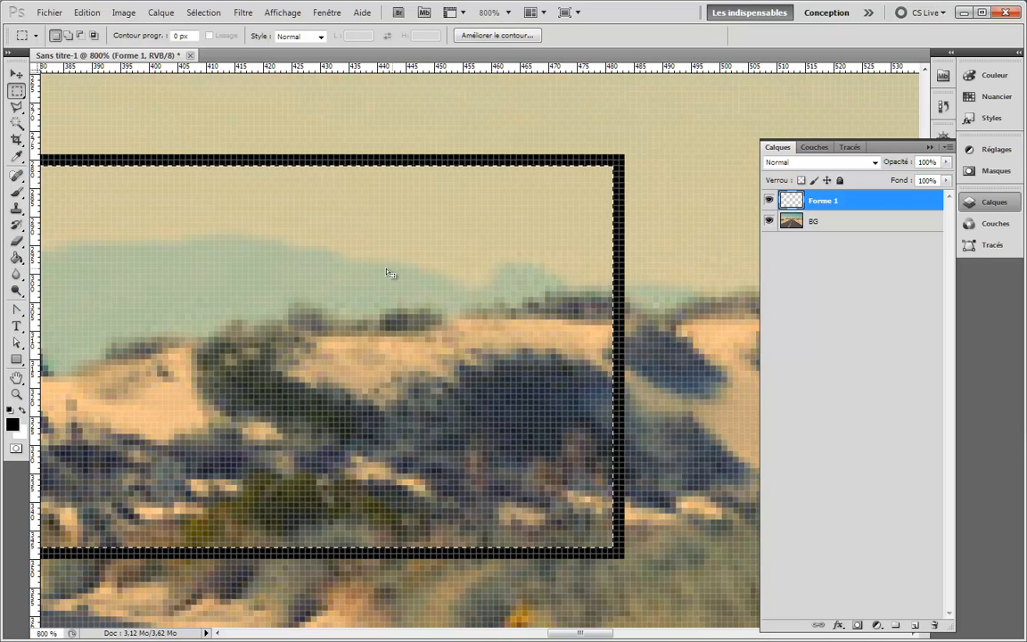
key(ctrl+d)
- Move the rectangular outline down onto the road at actual-size view
double_click(18, 396)
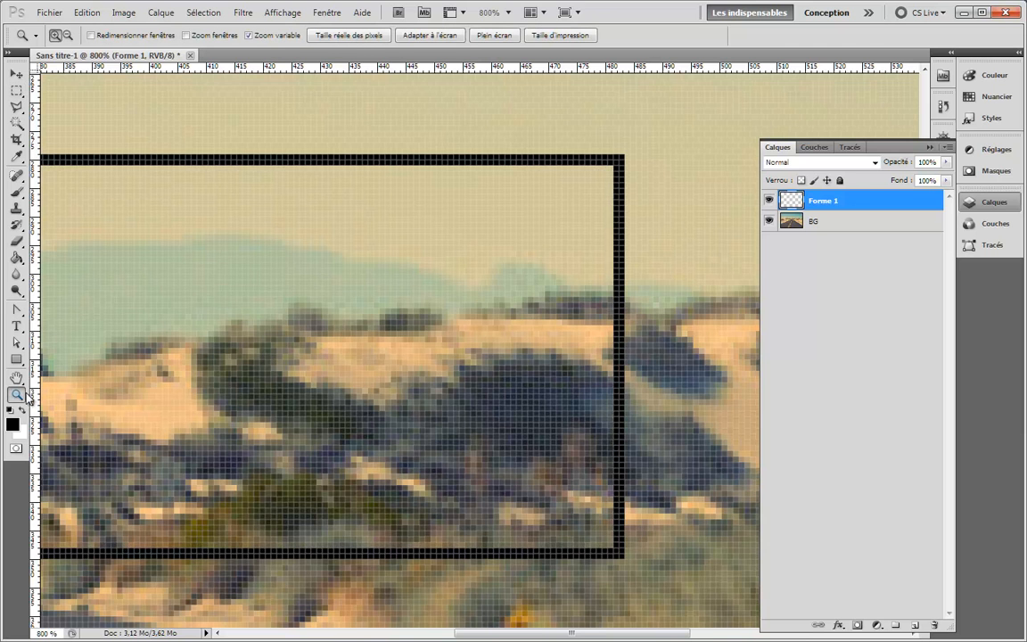
click(11, 74)
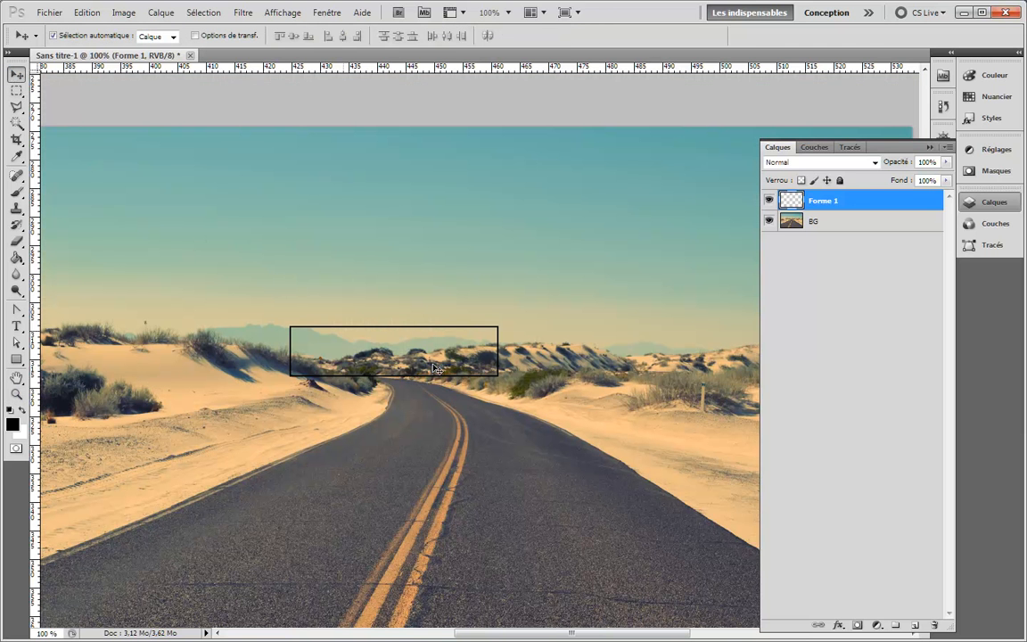
drag(319, 314, 362, 334)
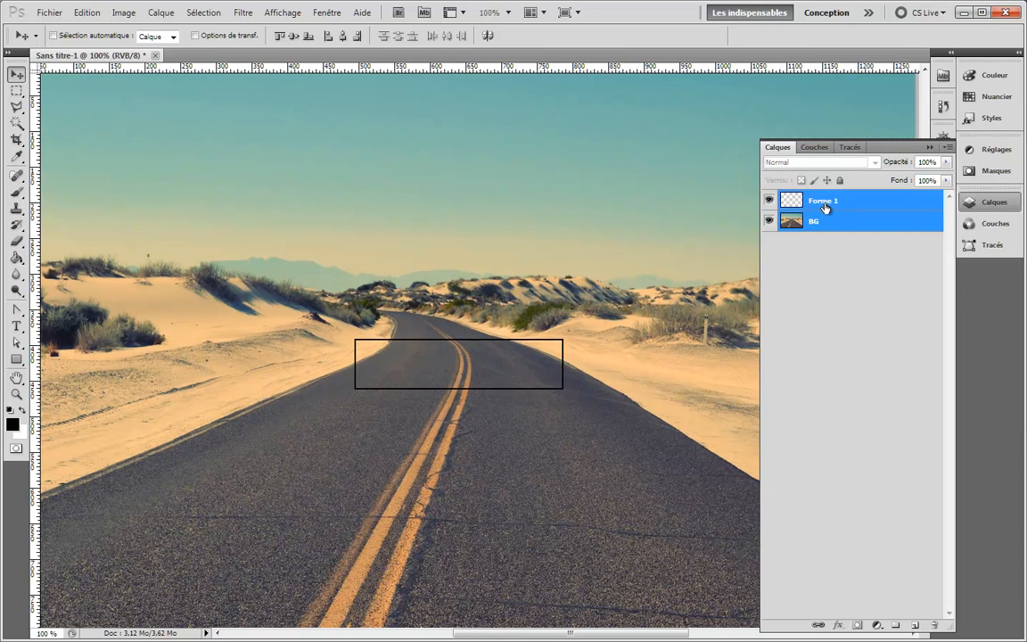
- Apply a white color overlay (Incrustation couleur) to the Forme 1 layer
click(830, 201)
right_click(831, 204)
click(648, 283)
drag(485, 256, 663, 203)
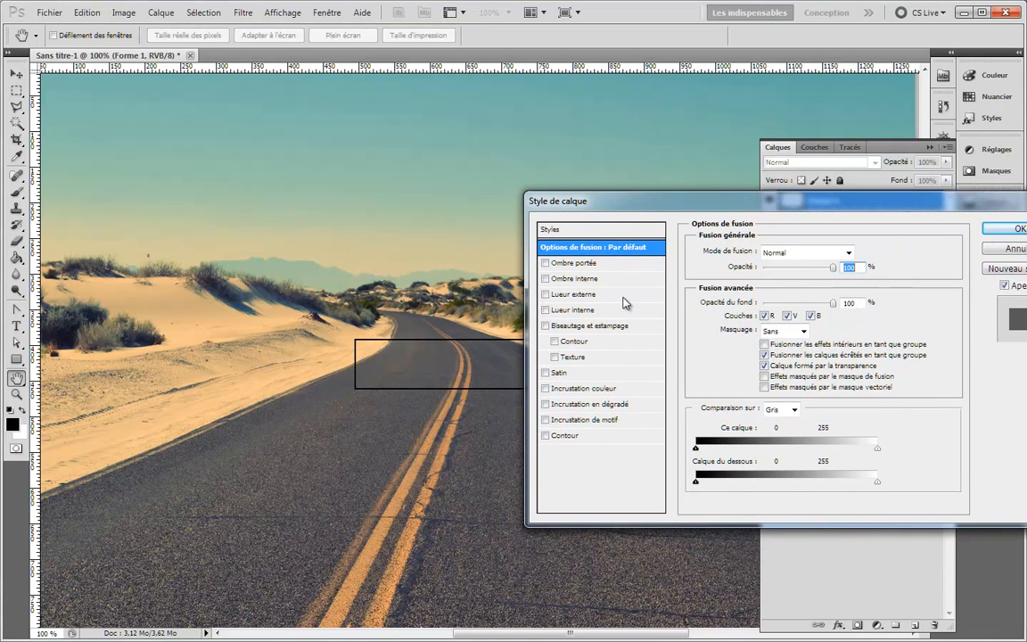
click(546, 390)
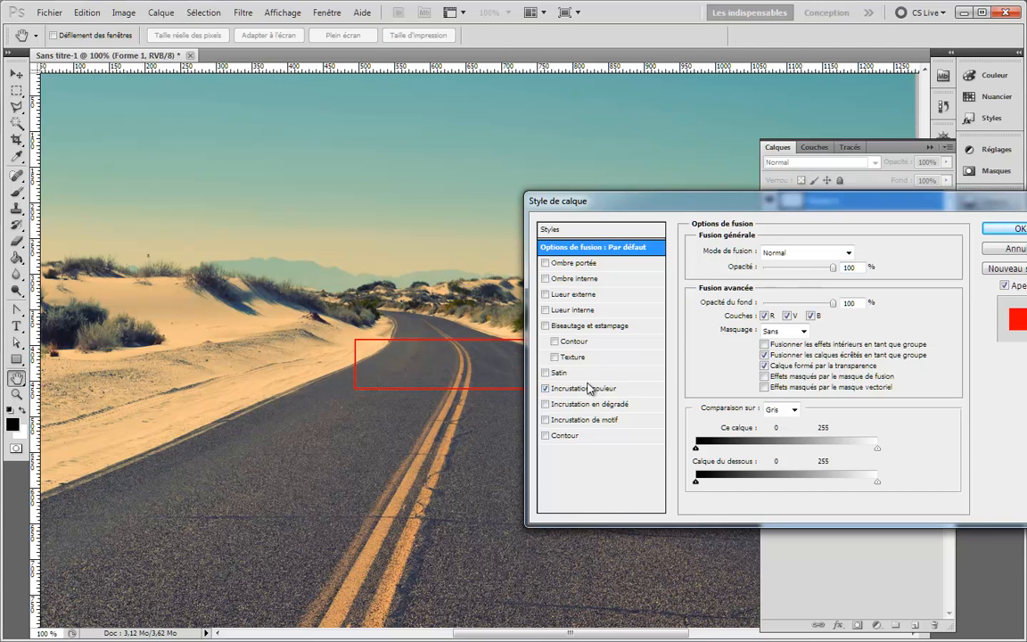
click(584, 389)
click(865, 253)
drag(697, 249, 625, 204)
click(997, 235)
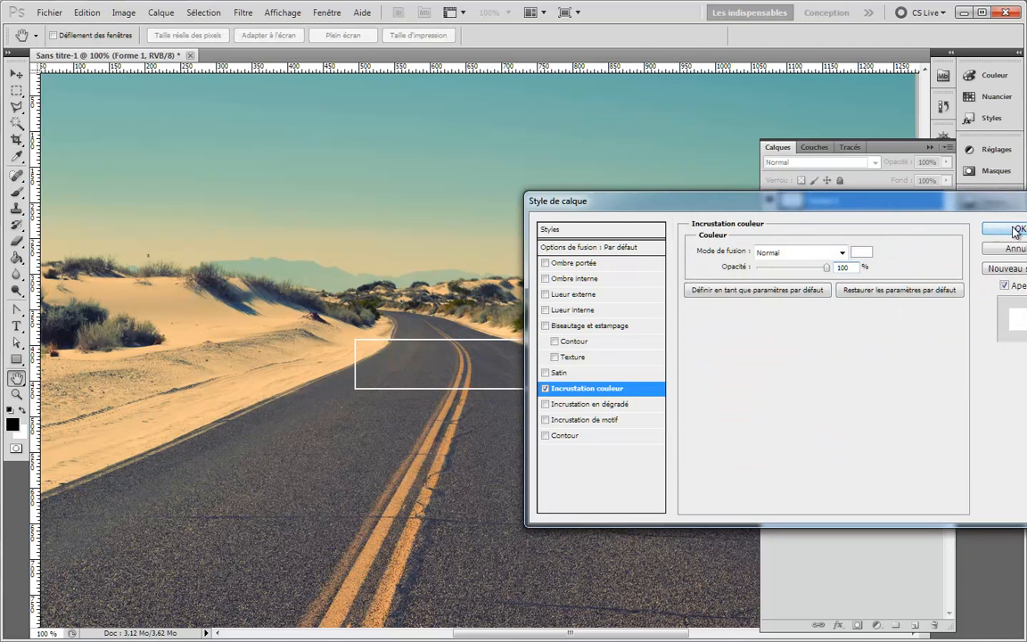
click(1012, 228)
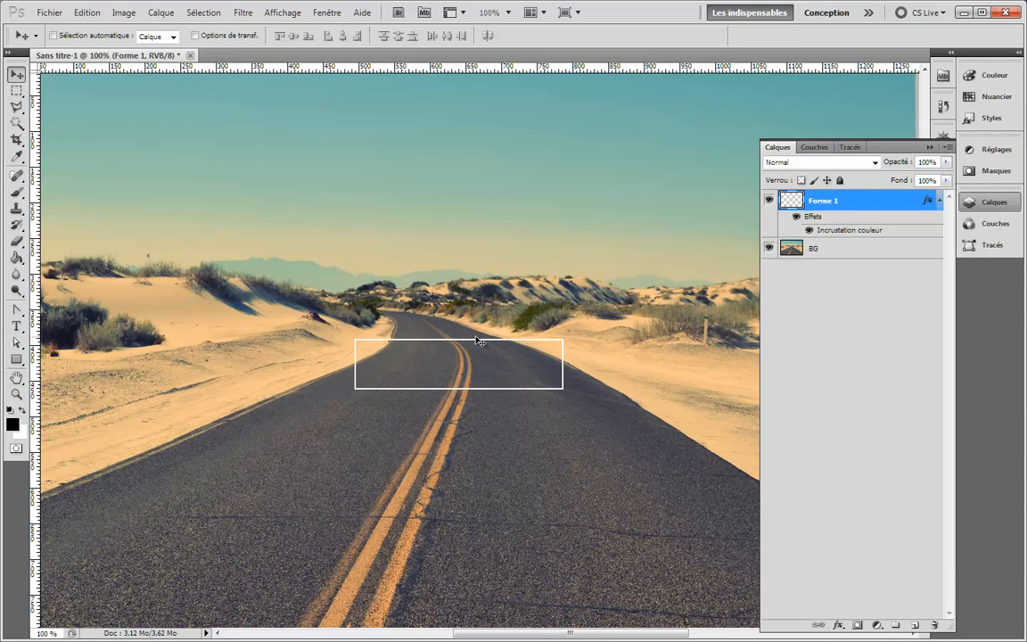
- Stretch the white outline leftward to about 169% of its width with Free Transform
click(16, 91)
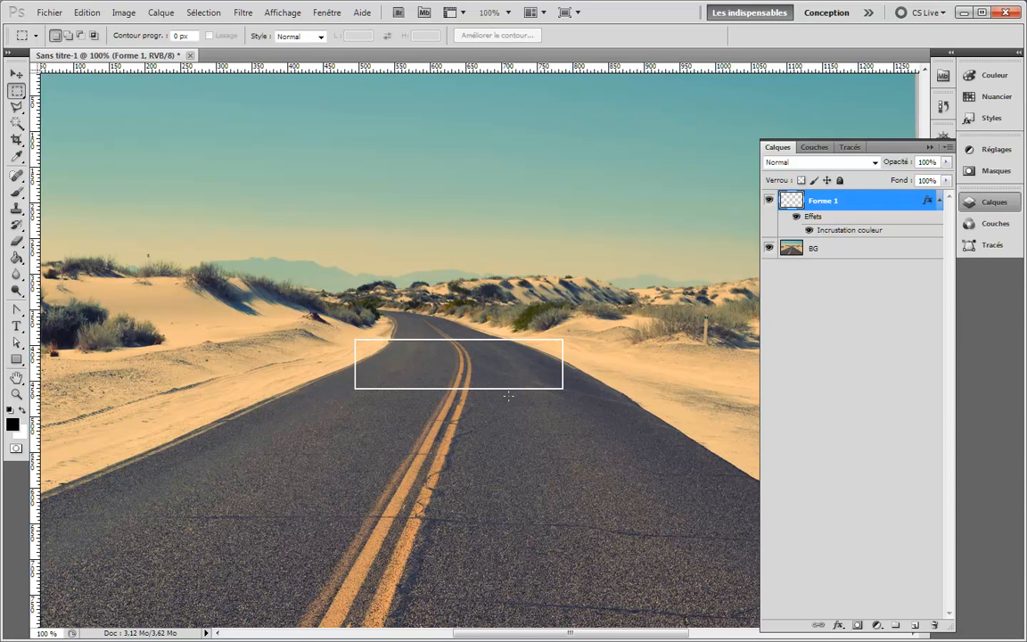
key(ctrl+t)
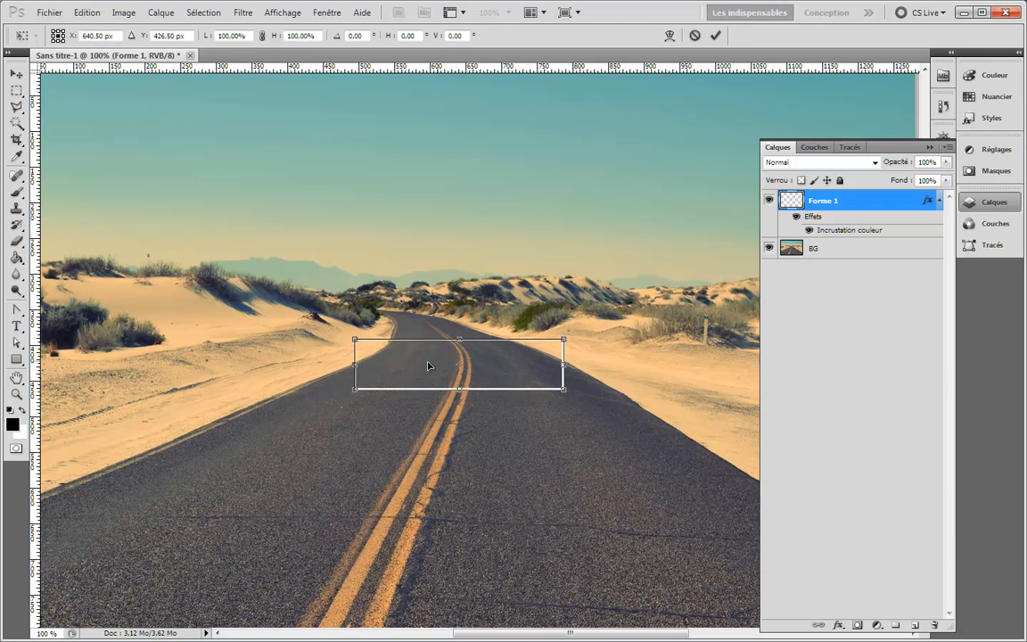
drag(348, 367, 206, 366)
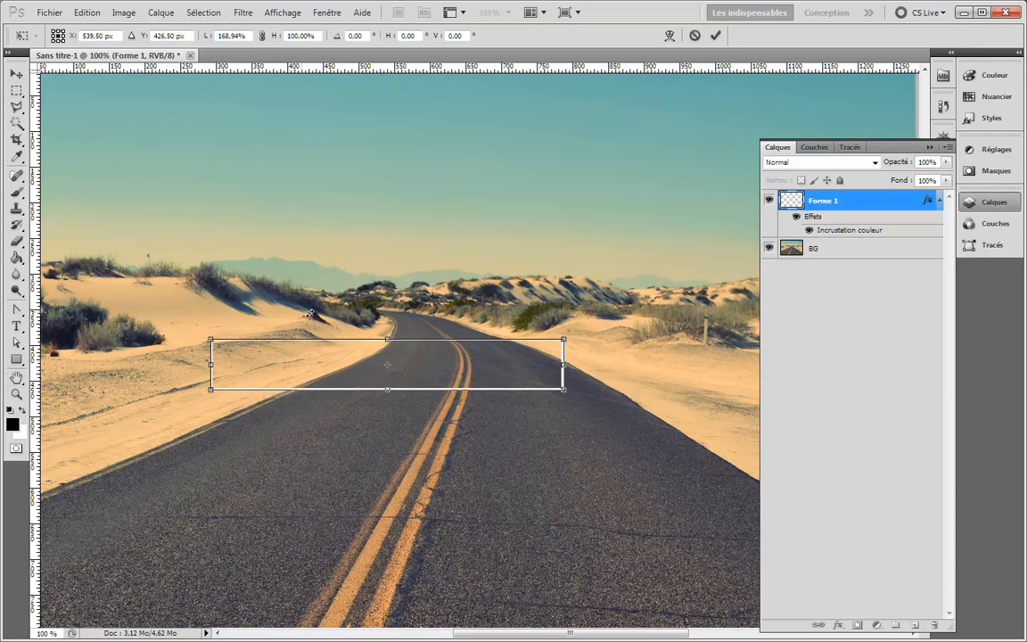
key(Return)
- Examine the thickness of the stretched outline's left border up close, compared with its horizontal borders
key(m)
key(ctrl+space)
drag(205, 342, 340, 365)
key(space)
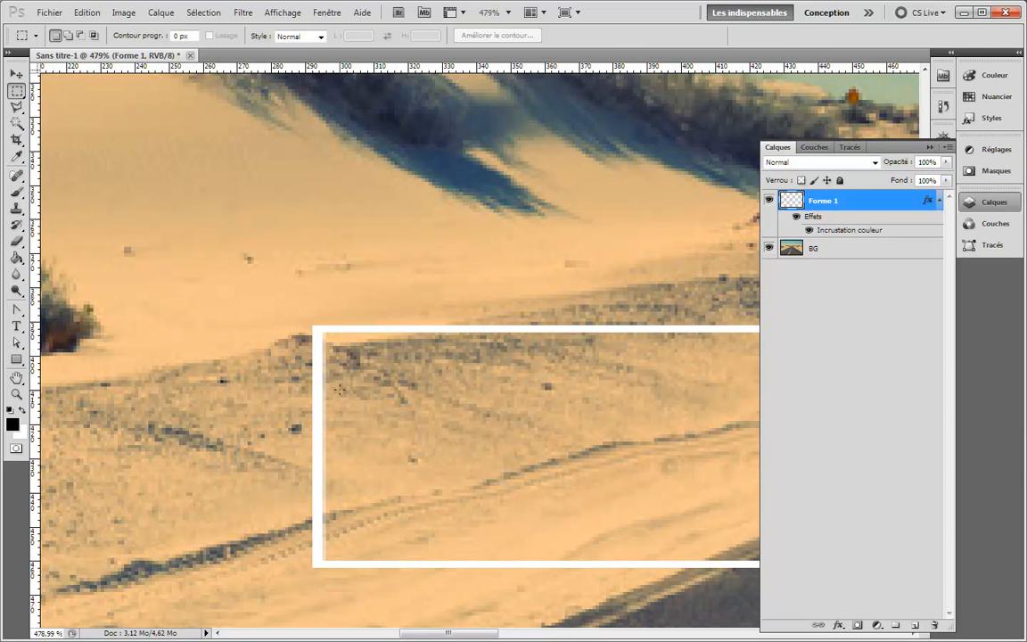
key(ctrl+alt+space)
ctrl+alt+click(578, 406)
ctrl+alt+click(579, 405)
ctrl+alt+click(579, 406)
ctrl+alt+click(578, 406)
drag(627, 409, 321, 385)
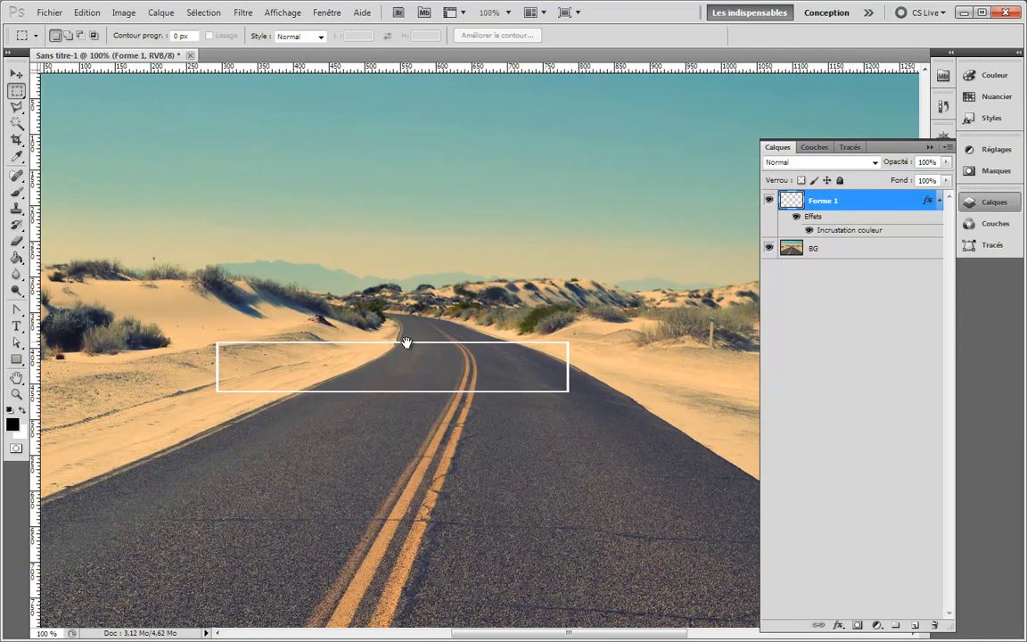
- Move the stretched outline slightly up and right, and delete its layer, Forme 1
click(17, 73)
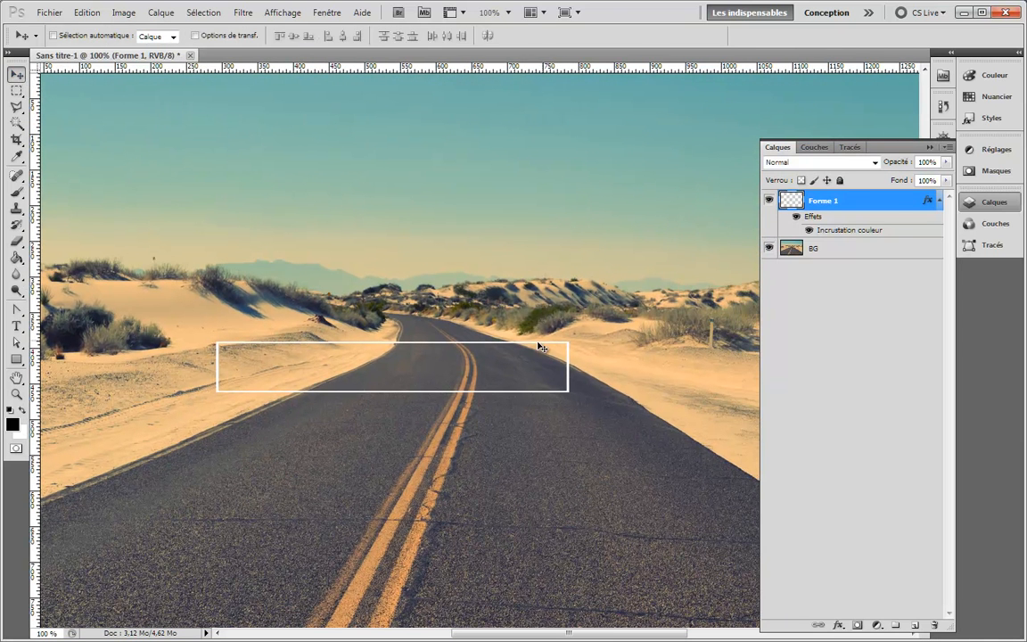
drag(466, 370, 510, 354)
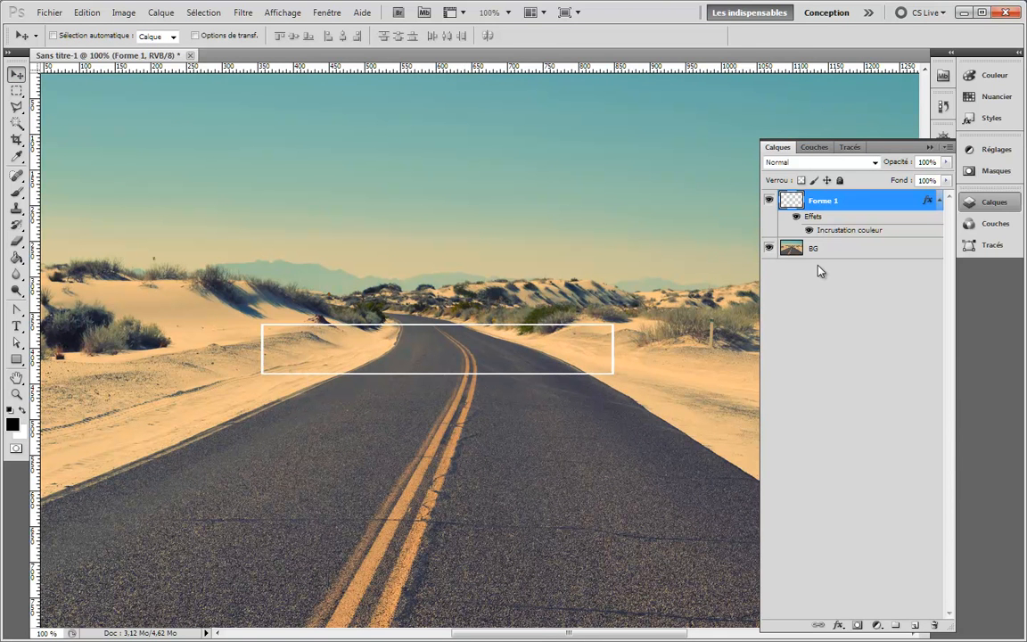
drag(831, 200, 934, 625)
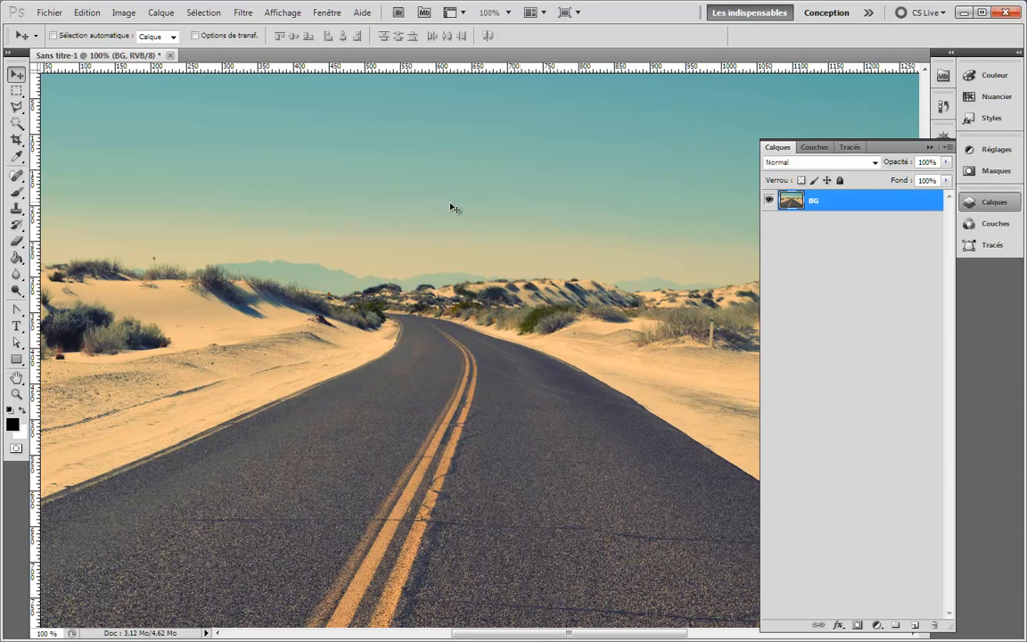
- Draw a rectangular work path about 340 × 90 px across the far end of the road
click(17, 360)
drag(303, 324, 494, 375)
key(ctrl+z)
click(70, 35)
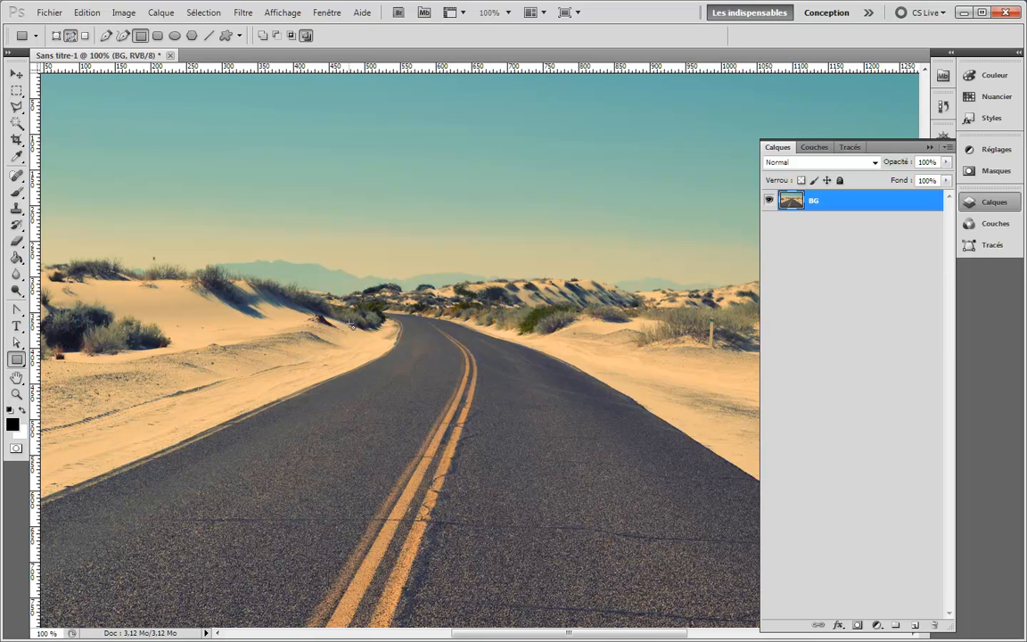
drag(318, 321, 562, 387)
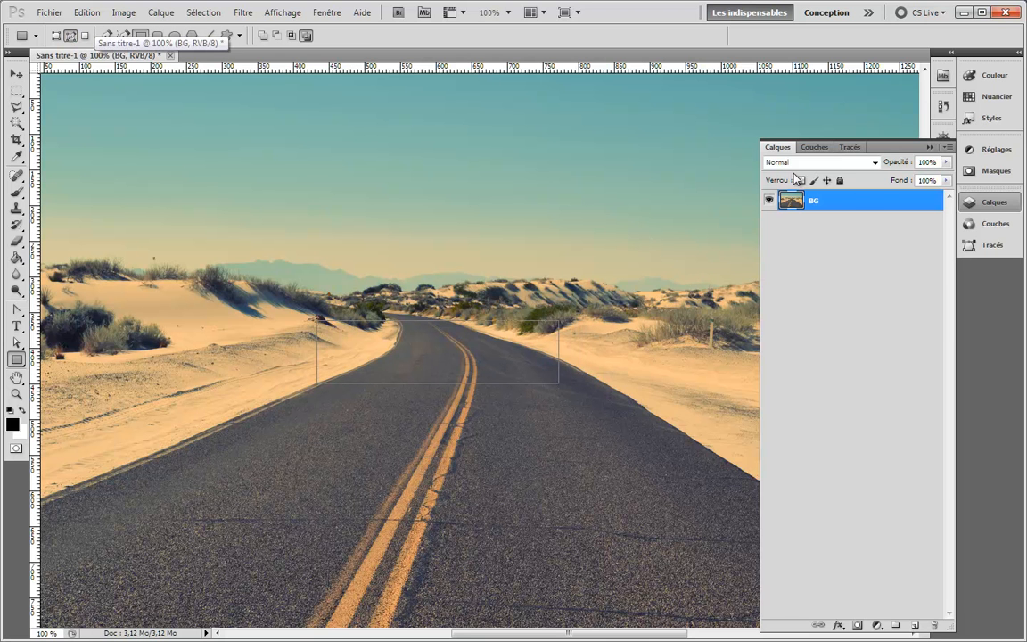
- Stroke the rectangular work path with the pencil (Crayon) and delete the path
click(850, 148)
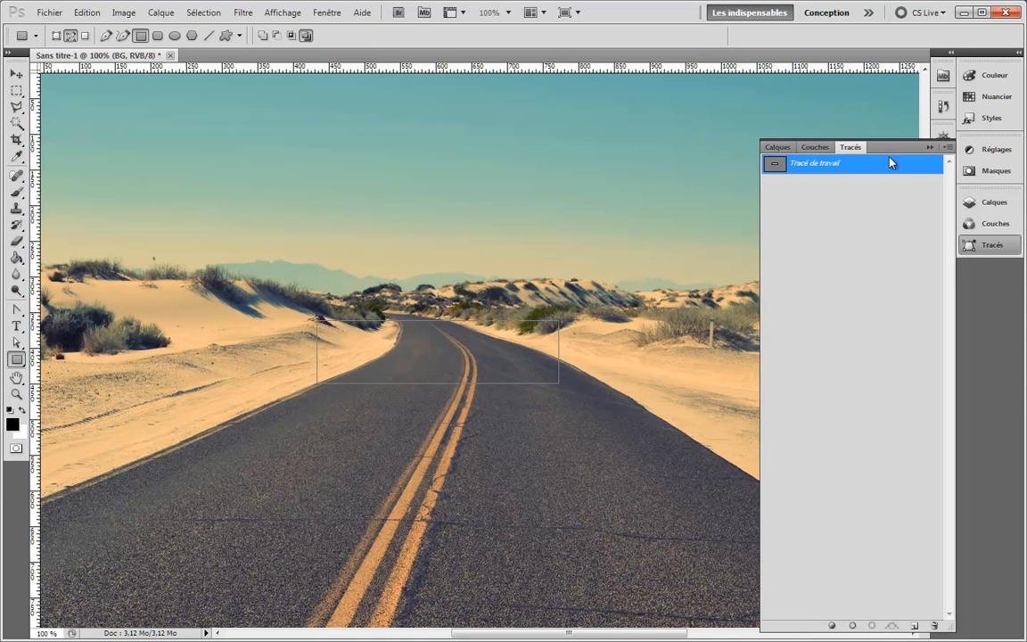
right_click(818, 167)
click(847, 247)
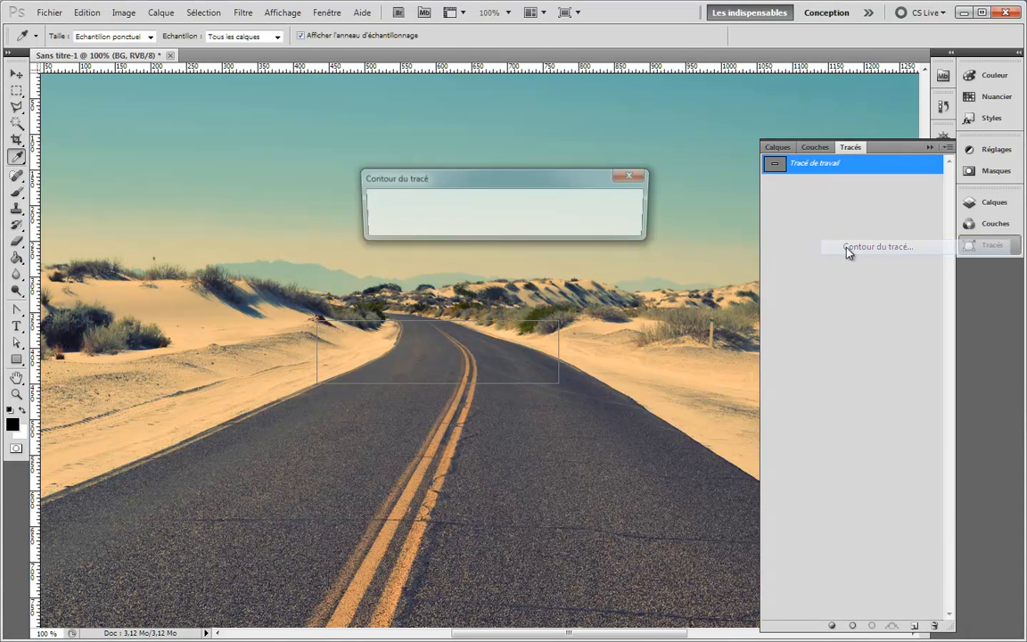
click(429, 208)
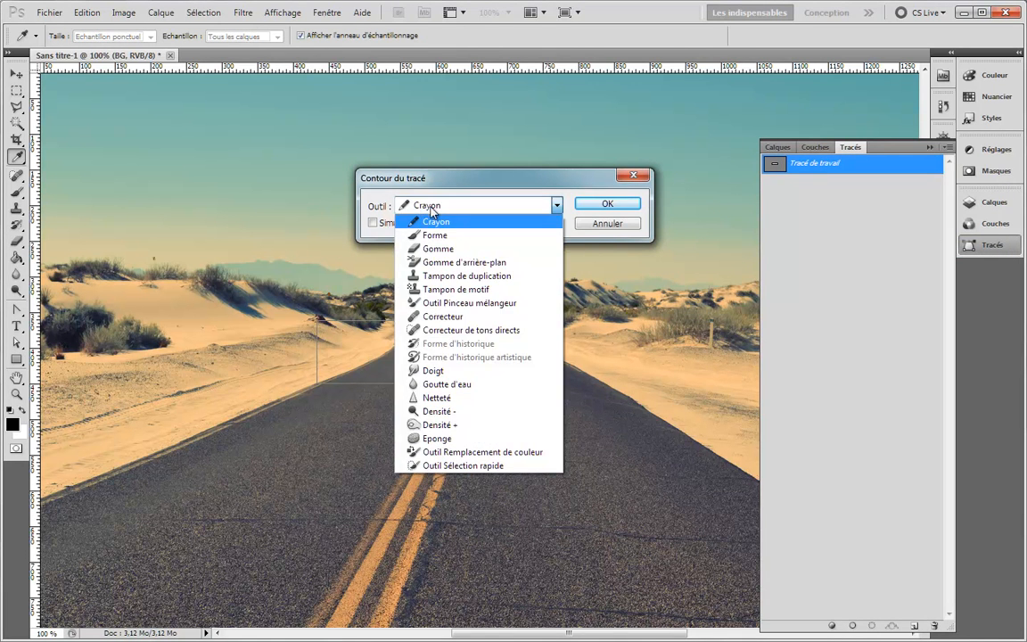
click(430, 209)
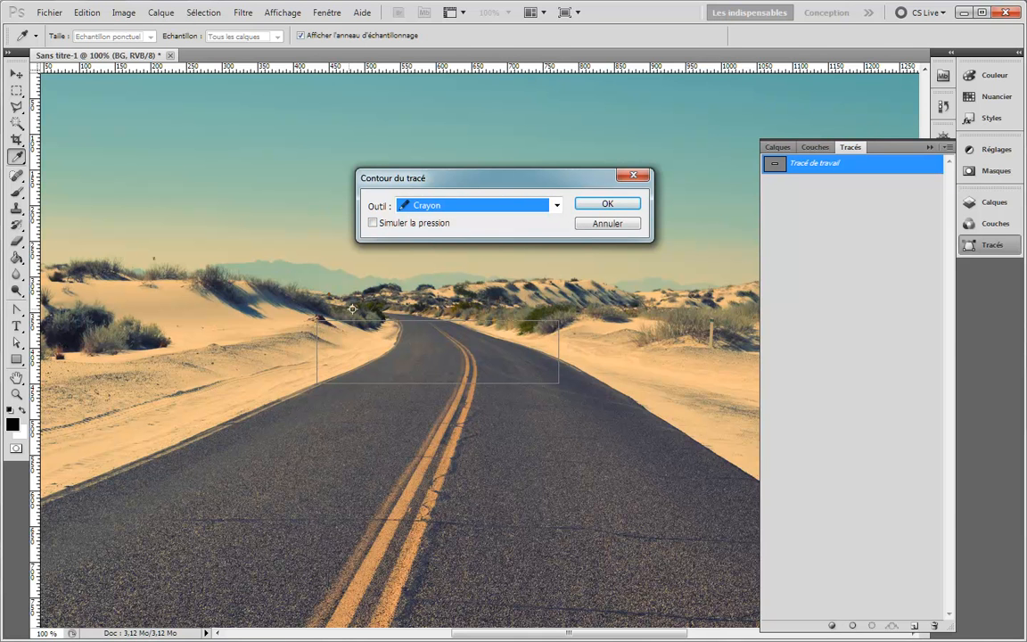
click(605, 204)
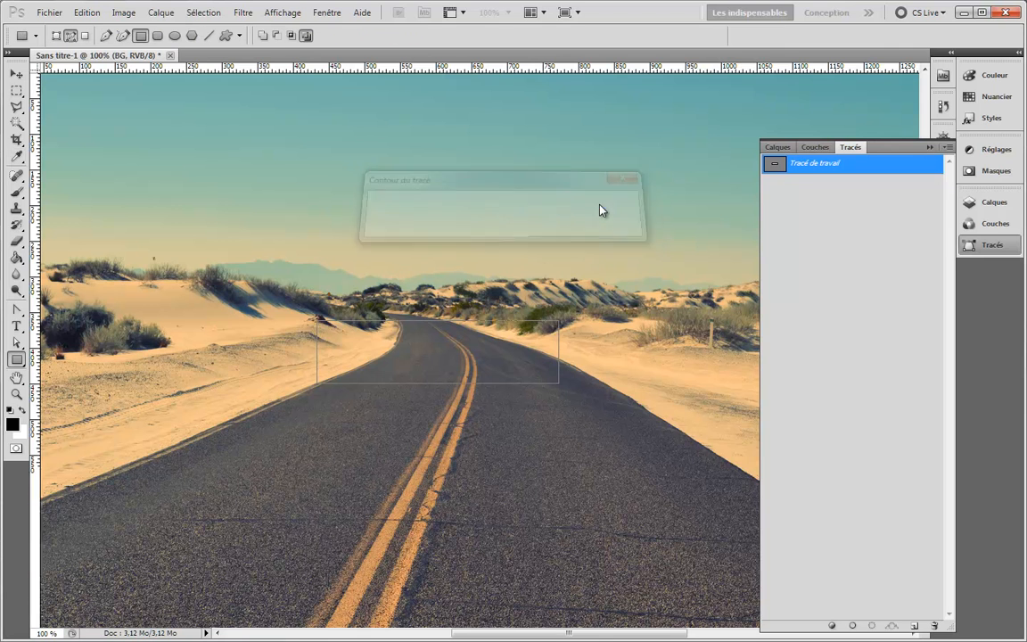
right_click(811, 169)
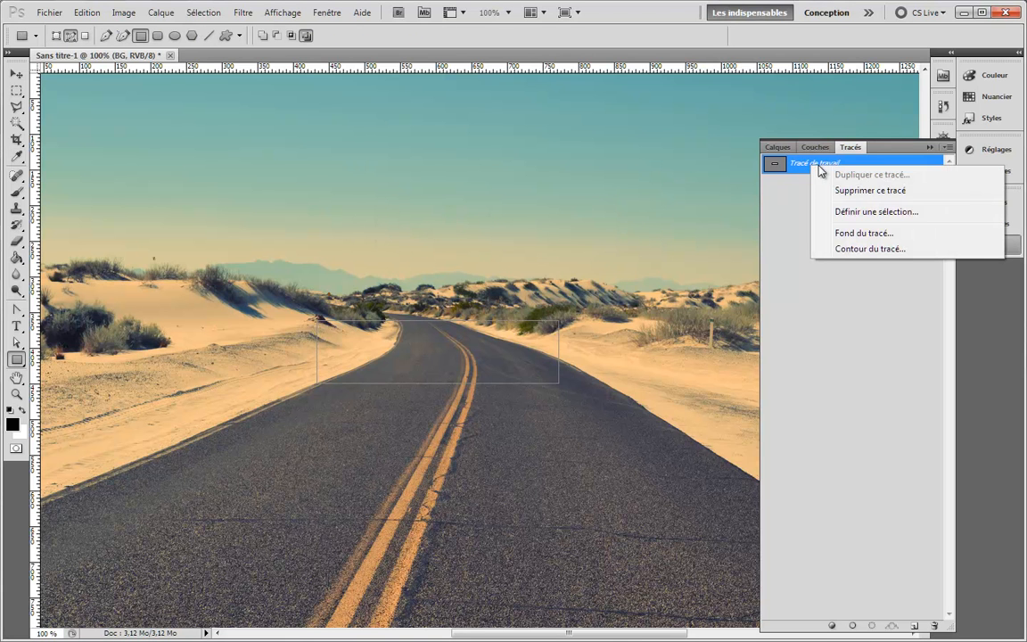
click(849, 189)
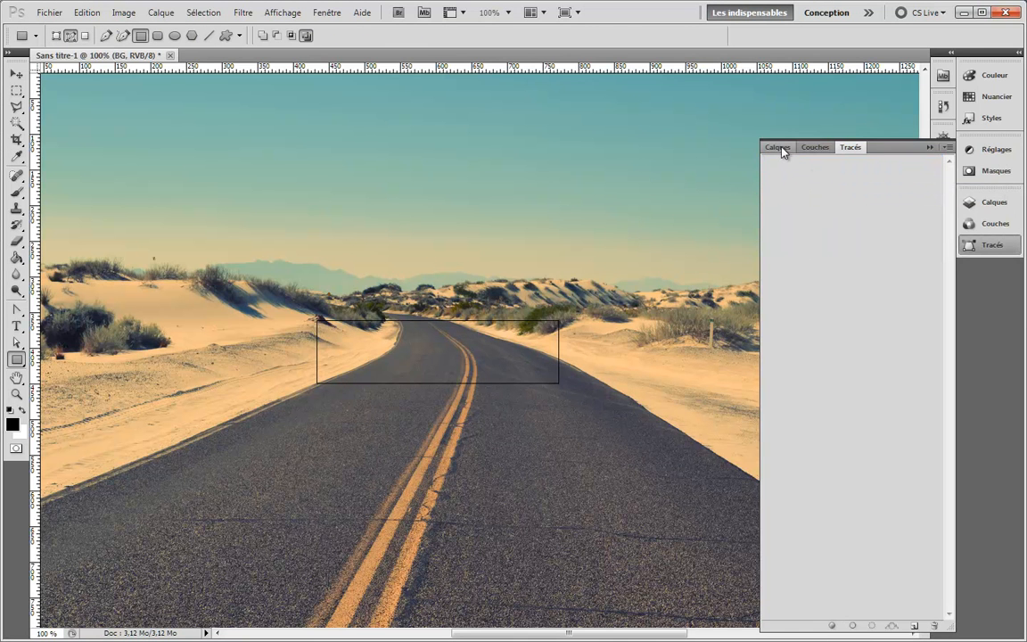
- Undo the black pencil-stroked rectangle on the BG layer and return to the layer list
click(777, 147)
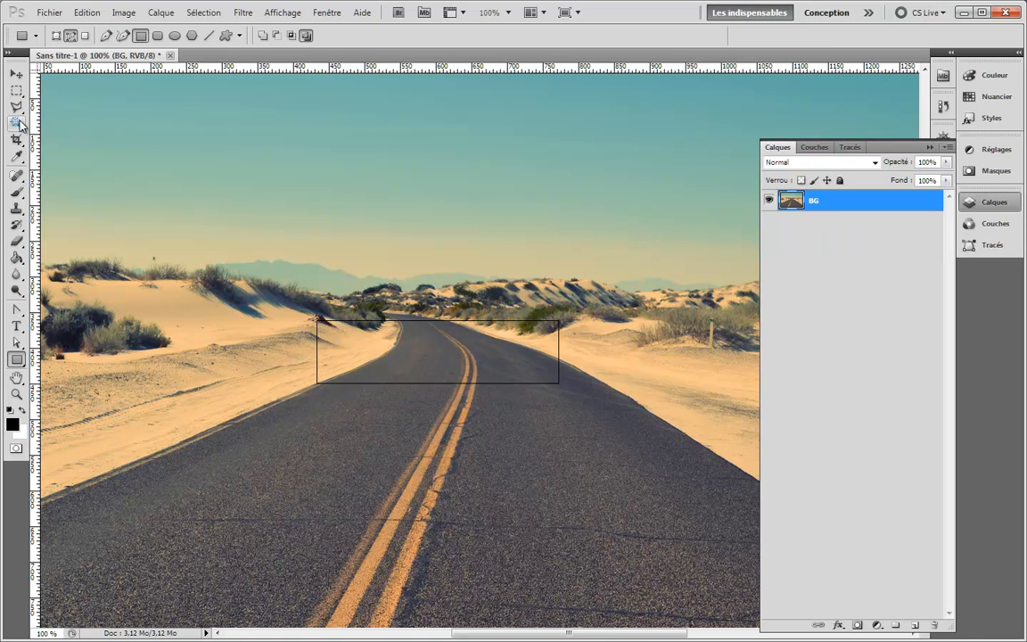
click(16, 73)
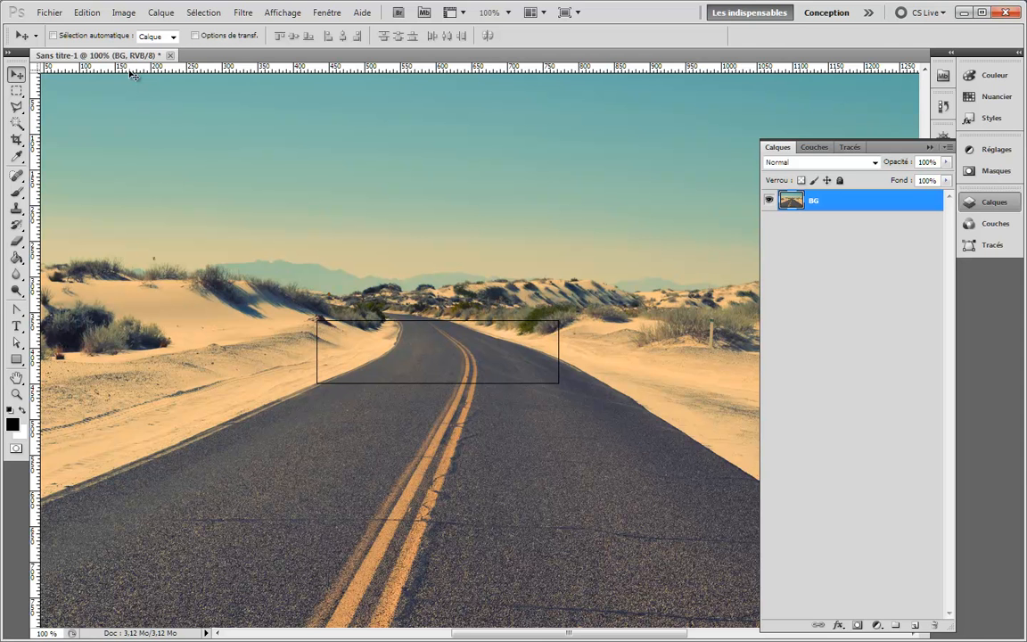
click(90, 12)
click(93, 15)
click(96, 16)
click(94, 51)
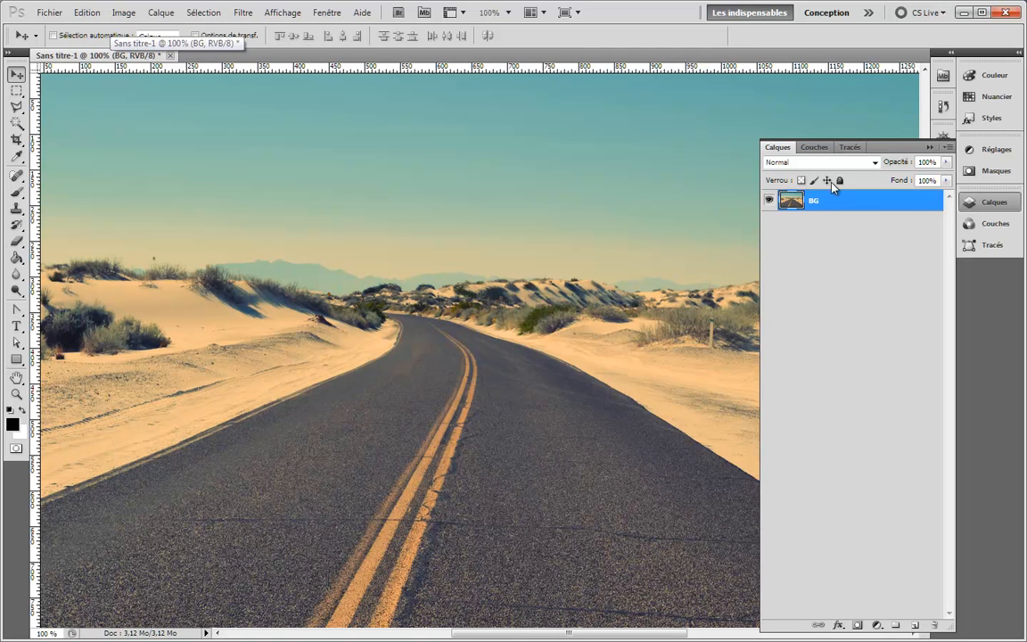
click(852, 149)
click(780, 147)
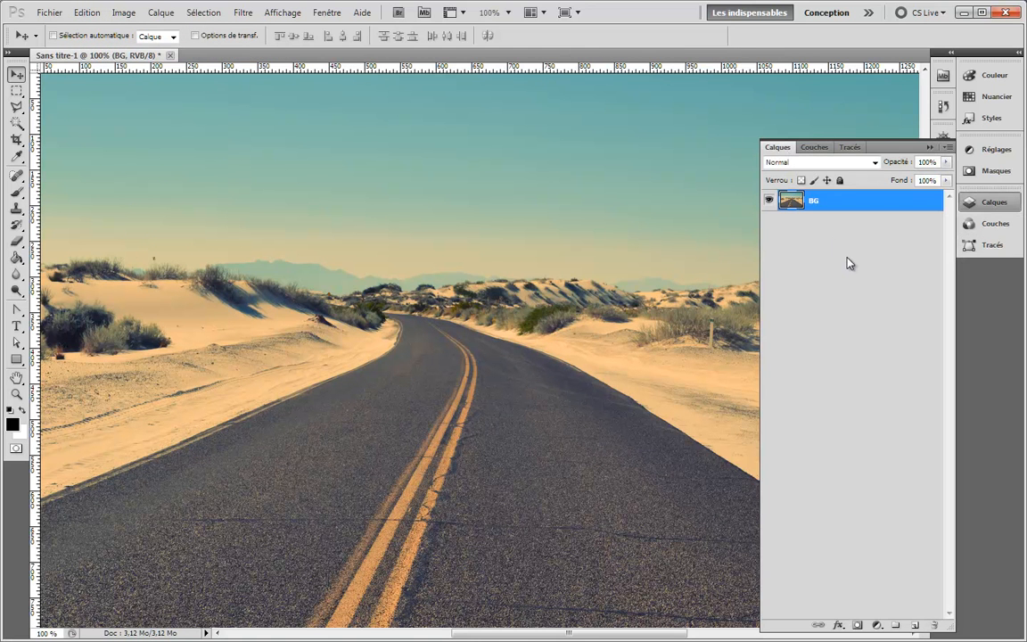
- Draw a black filled rectangle about 320 × 80 px as a shape layer across the far end of the road
click(19, 362)
click(53, 37)
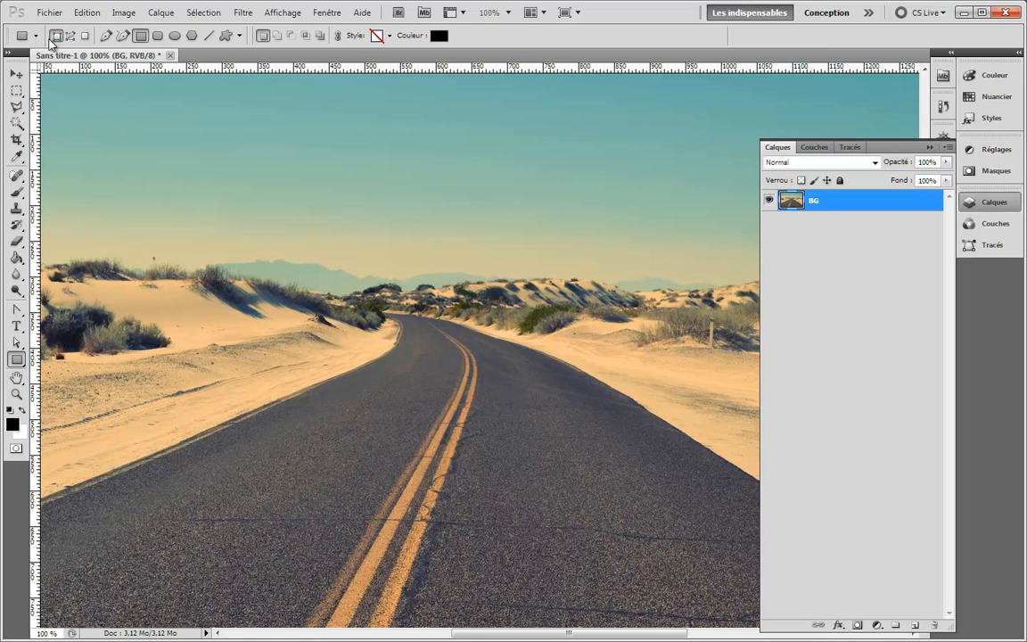
drag(324, 309, 552, 364)
click(830, 203)
- Add the text "WELCOME" in capitals over the black rectangle
click(16, 326)
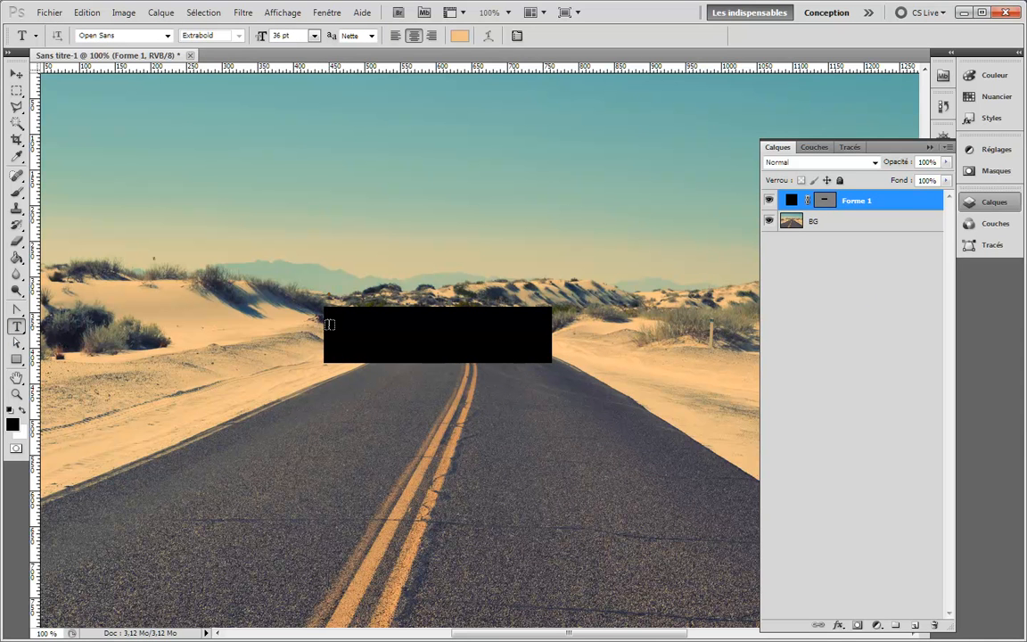
click(329, 325)
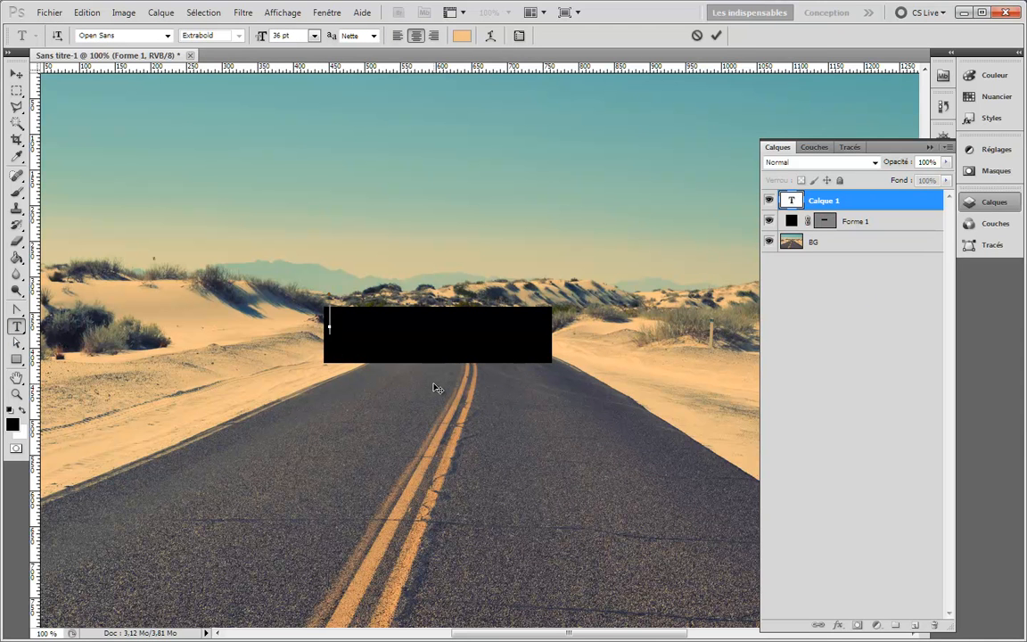
text(Welcome)
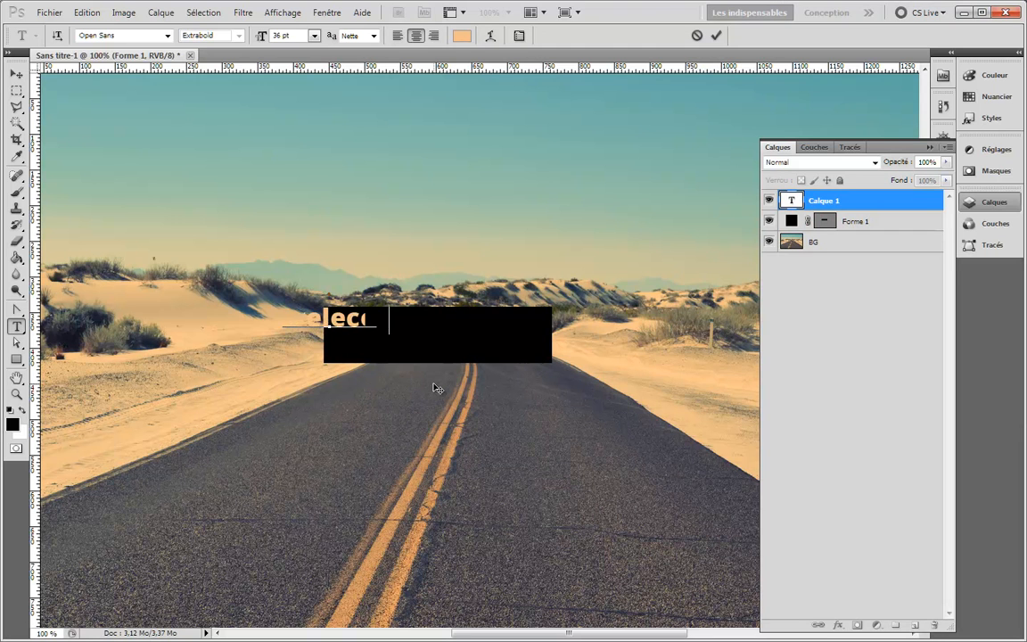
key(BackSpace)
key(BackSpace)
key(BackSpace)
key(BackSpace)
key(BackSpace)
key(BackSpace)
key(BackSpace)
text(WELCOME)
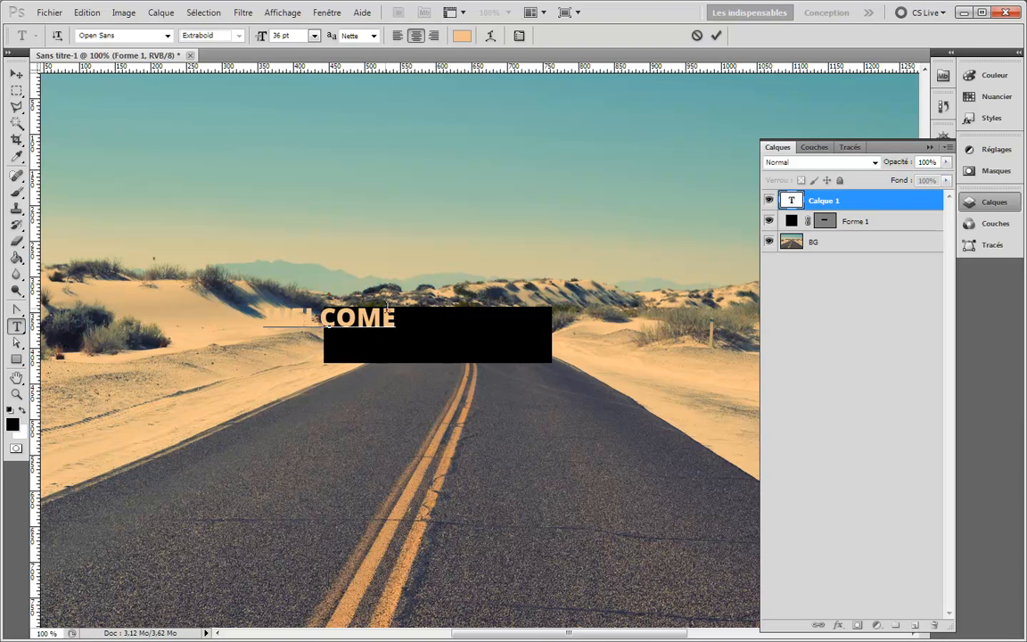
- Colour the whole WELCOME text white (ffffff)
key(ctrl+a)
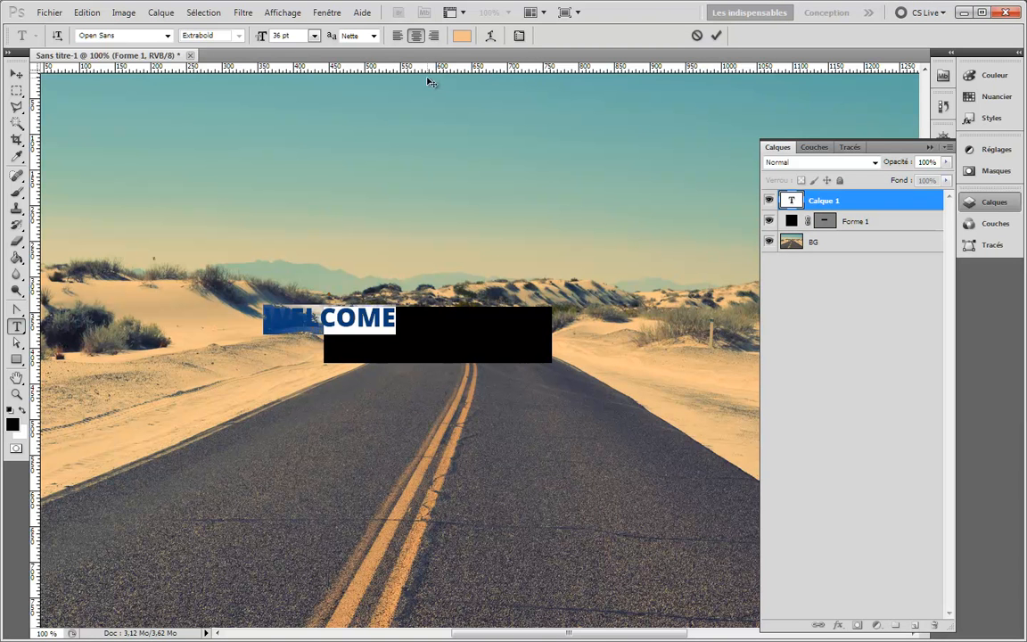
click(462, 35)
drag(717, 277, 638, 200)
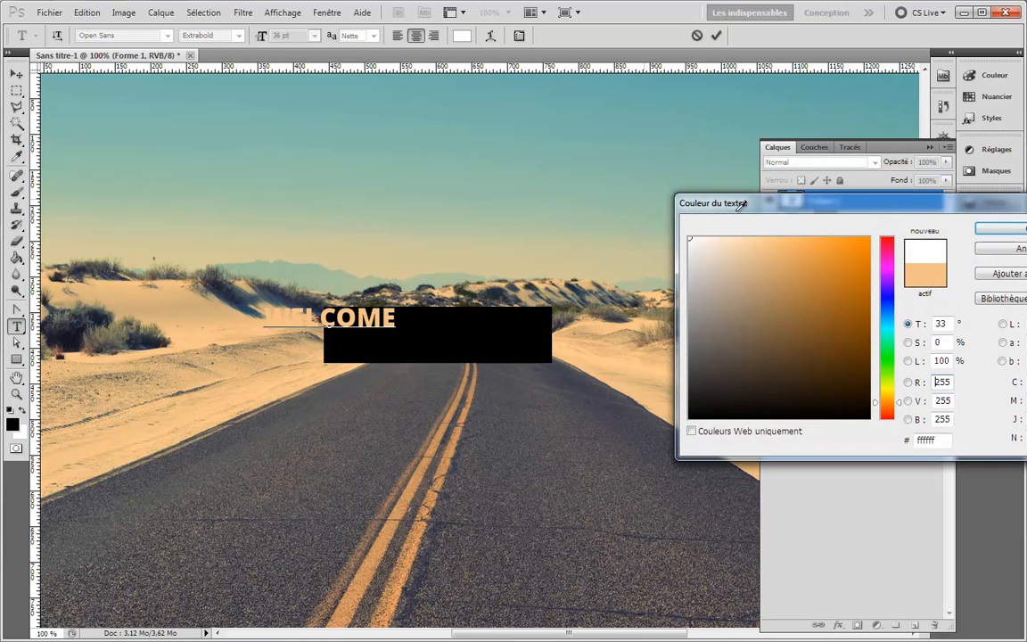
click(1013, 230)
- Move the WELCOME text onto the rectangle, align their vertical centres, and nudge the text up by two pixels
click(16, 73)
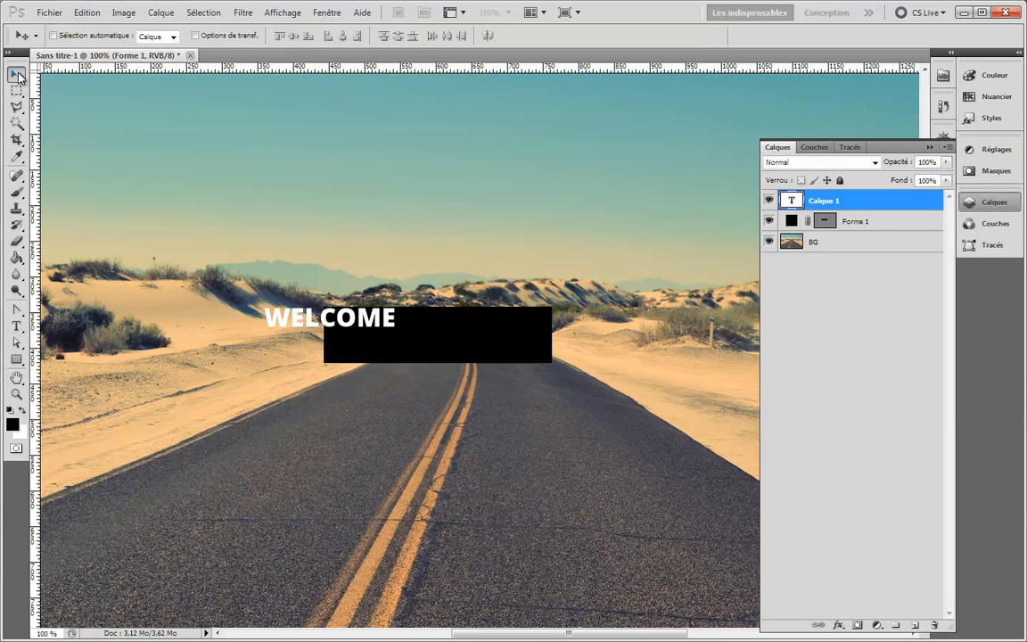
drag(354, 321, 462, 338)
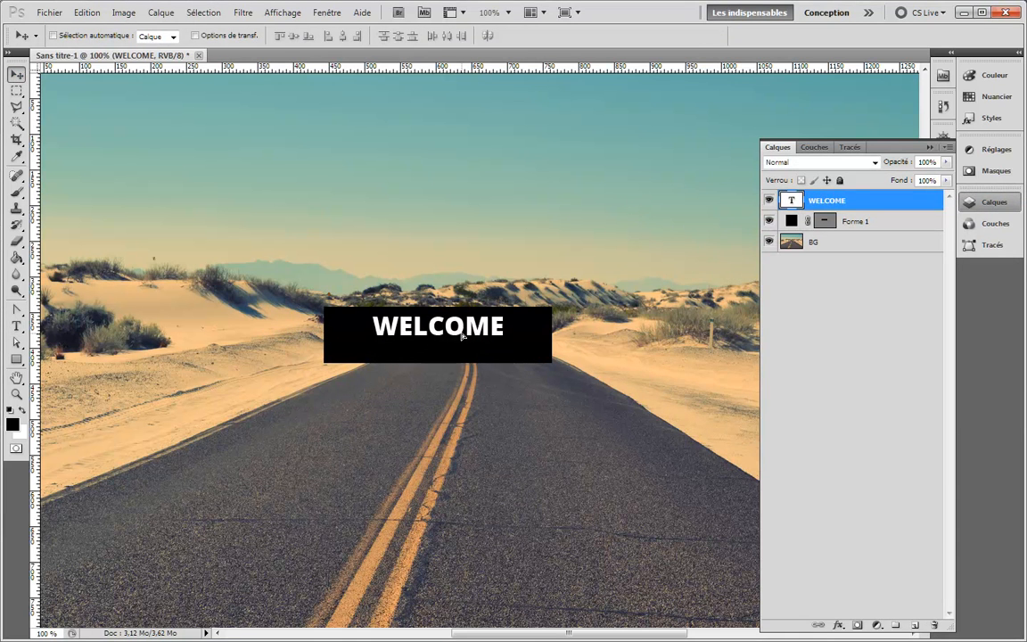
shift+click(864, 220)
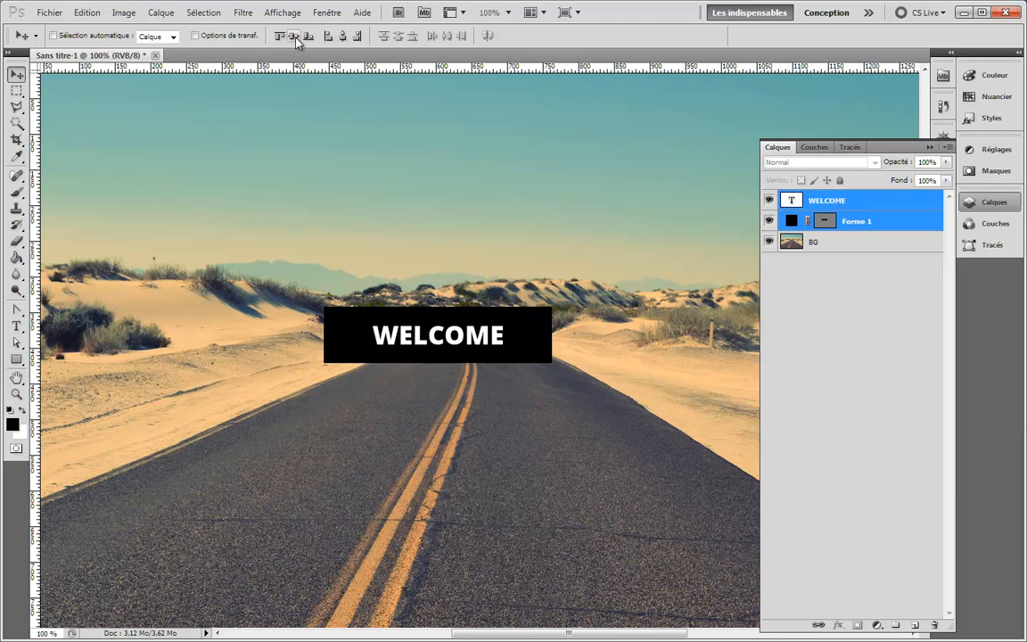
click(816, 201)
key(Up)
key(Up)
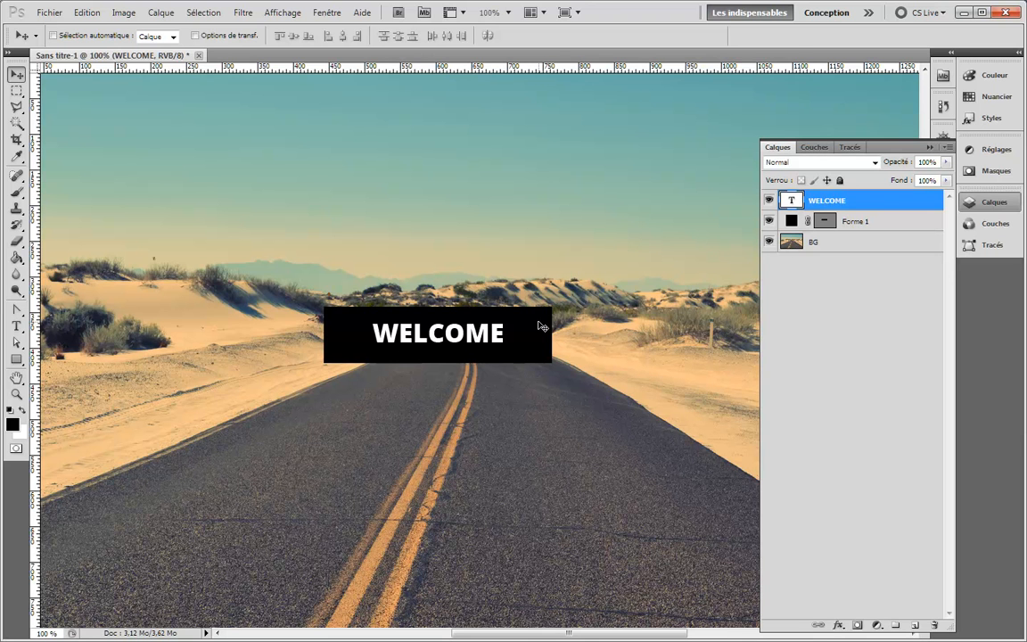
- Add a stroke (Contour) layer style to the Forme 1 rectangle and colour it white
click(853, 222)
right_click(857, 224)
click(888, 251)
drag(663, 201, 792, 172)
click(619, 411)
click(805, 318)
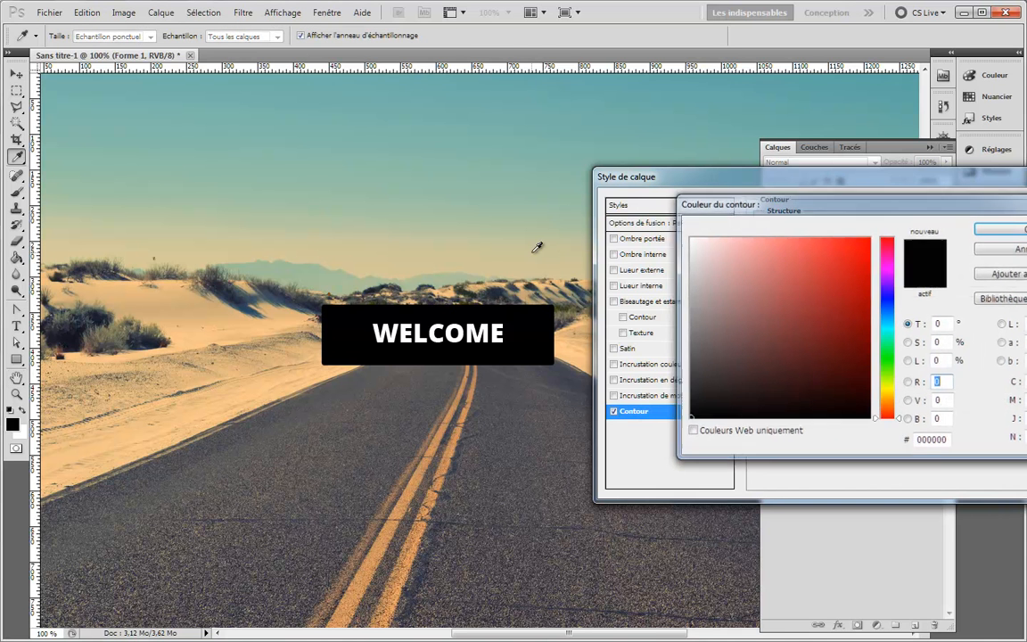
drag(743, 256, 687, 236)
click(1000, 229)
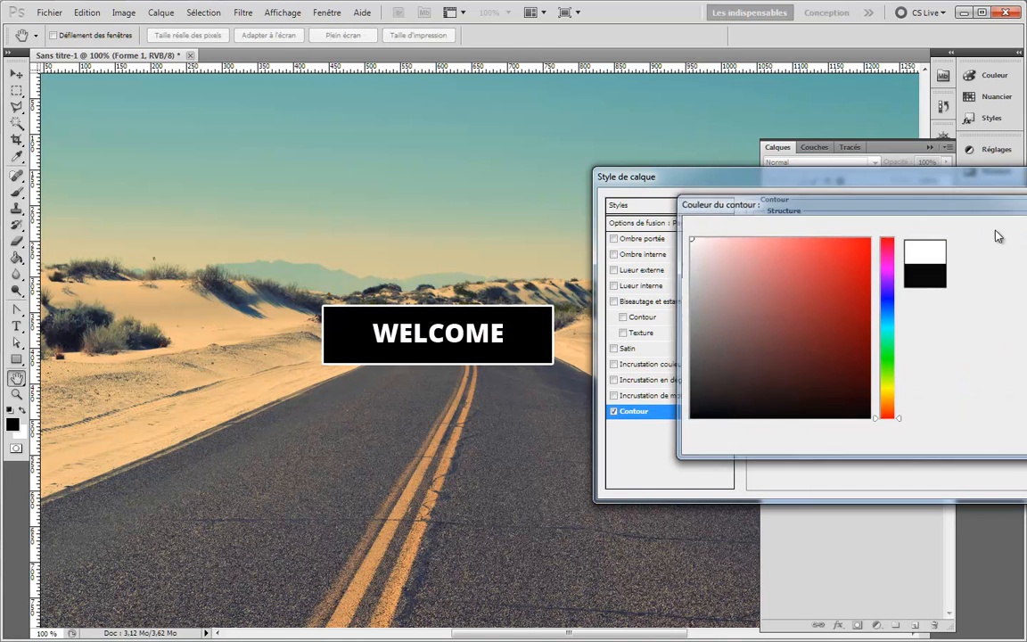
- Set the stroke's position to Intérieur and its size to 2 px, and apply the layer style
click(846, 242)
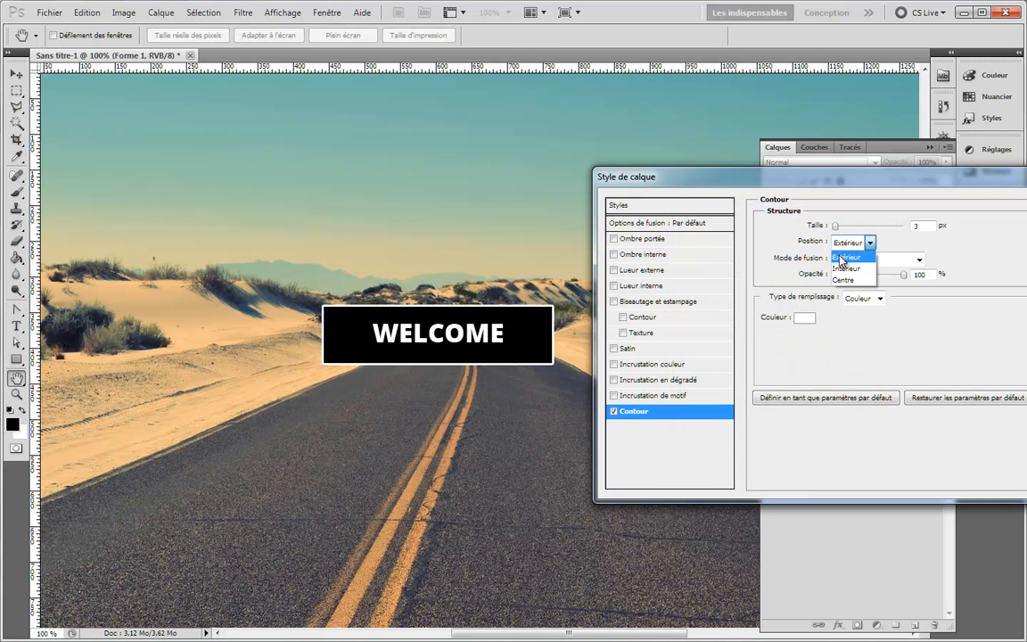
click(839, 269)
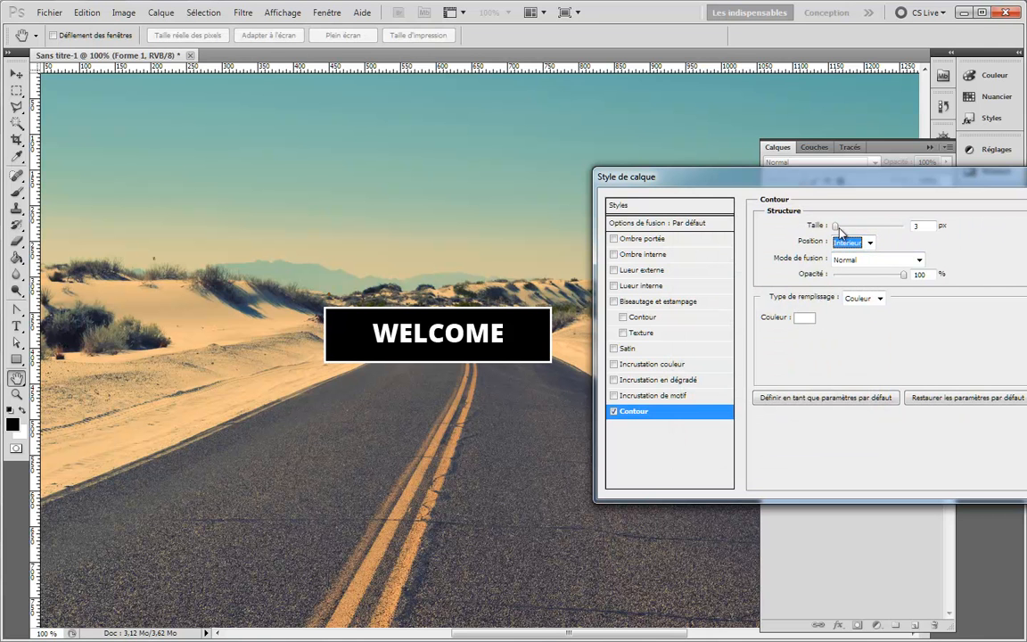
drag(839, 227, 831, 227)
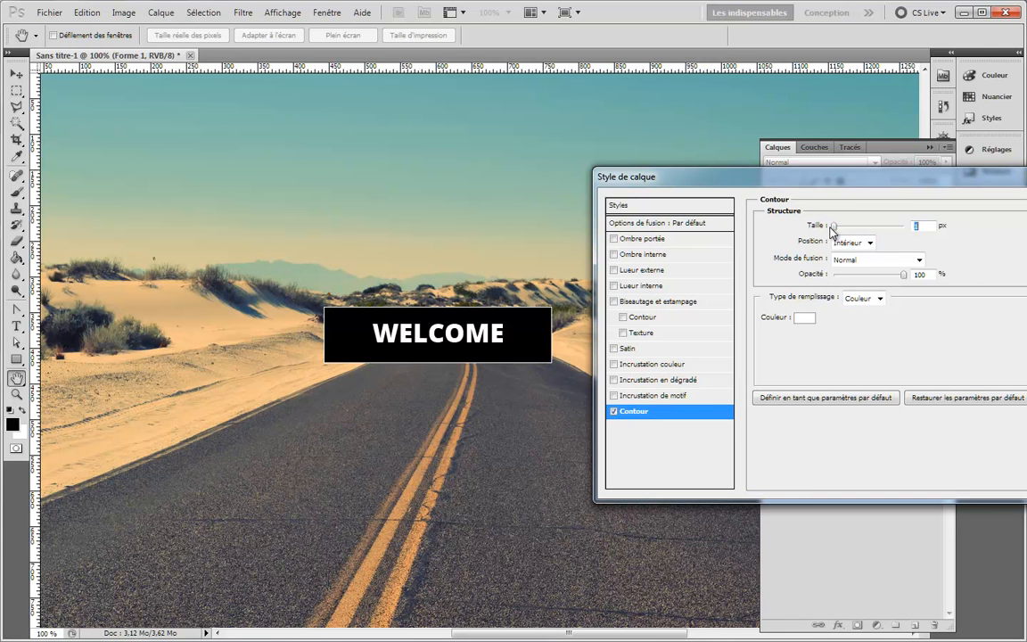
text(2)
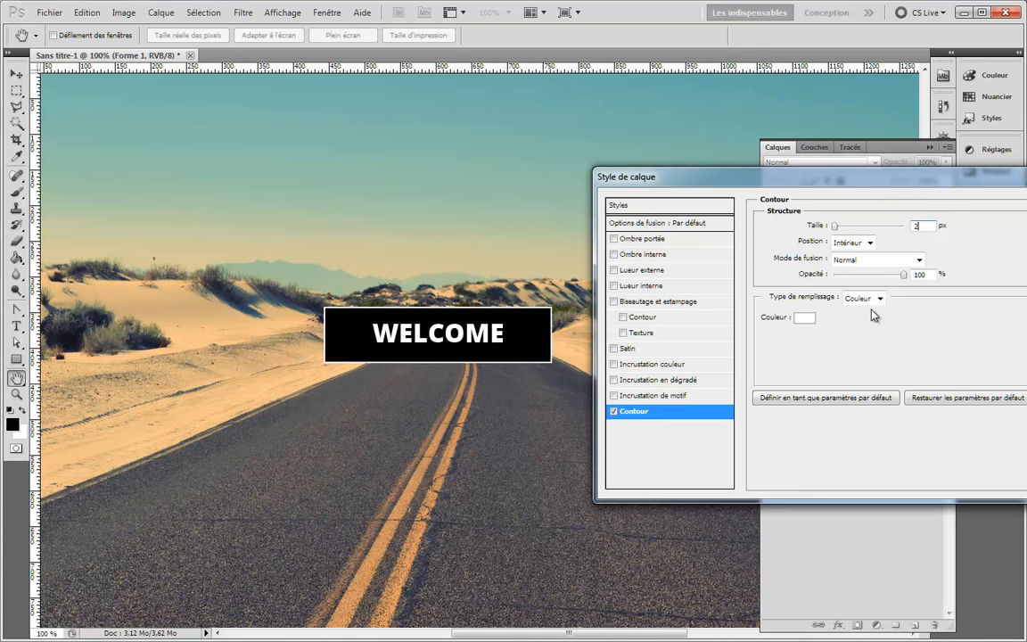
drag(659, 176, 633, 178)
mouse_move(876, 276)
mouse_down()
mouse_move(815, 279)
mouse_move(899, 283)
mouse_up()
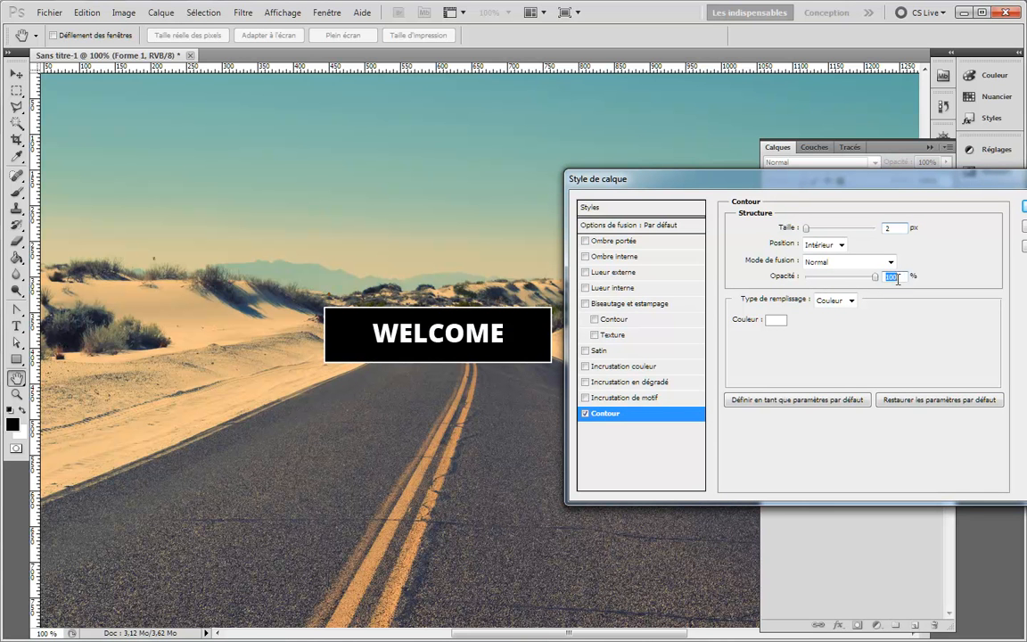
key(Return)
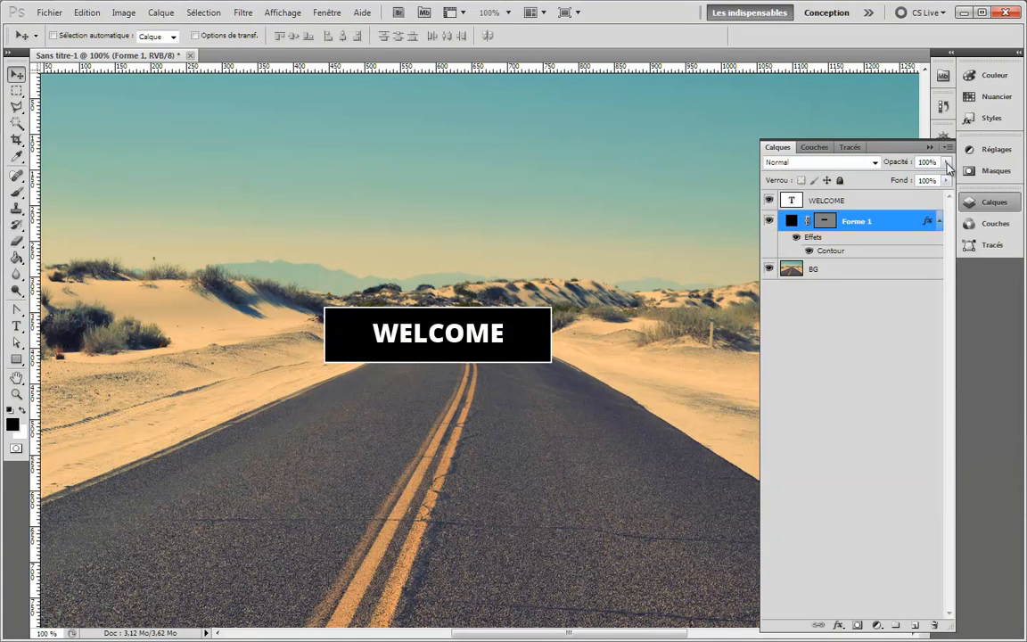
- Try lowering the Forme 1 layer's overall opacity to 27%, and restore it to 100%
drag(946, 162, 896, 180)
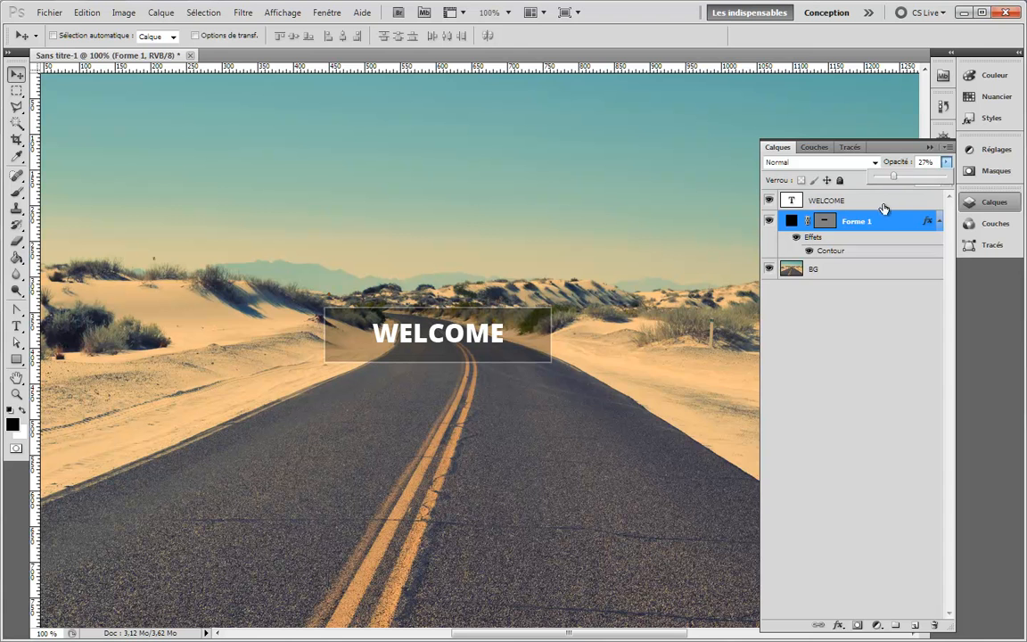
drag(894, 177, 949, 182)
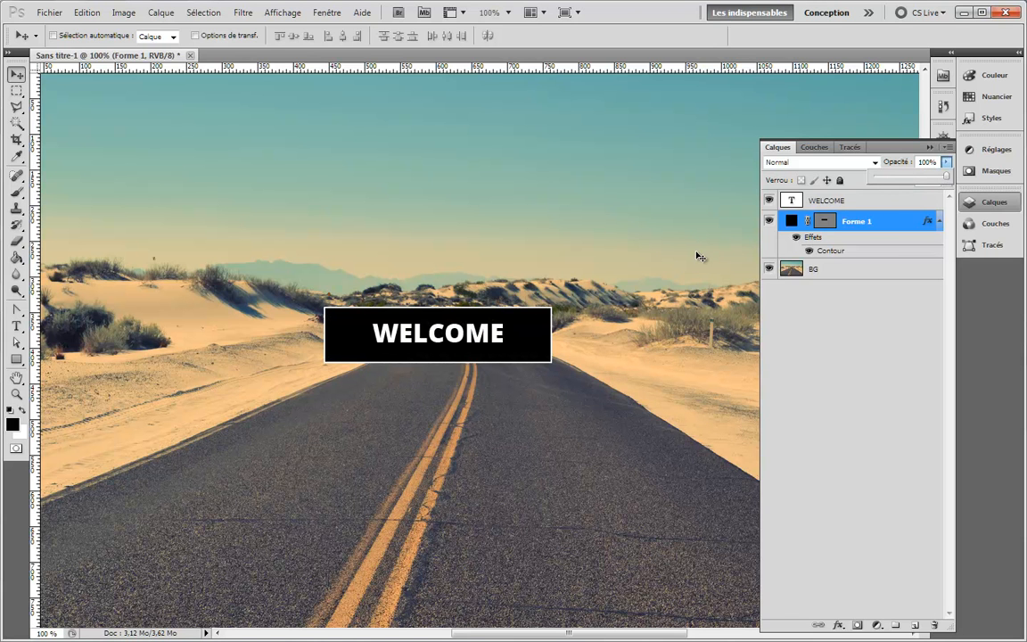
- Reduce the fill (Fond) of the Forme 1 layer to 0%, keeping only its stroke
click(862, 221)
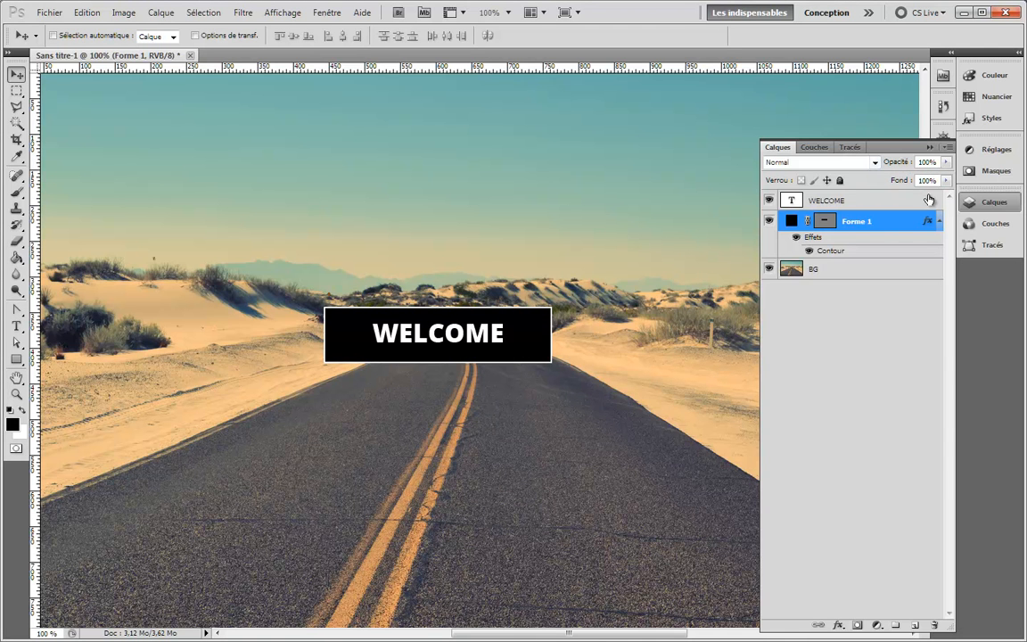
drag(946, 180, 891, 198)
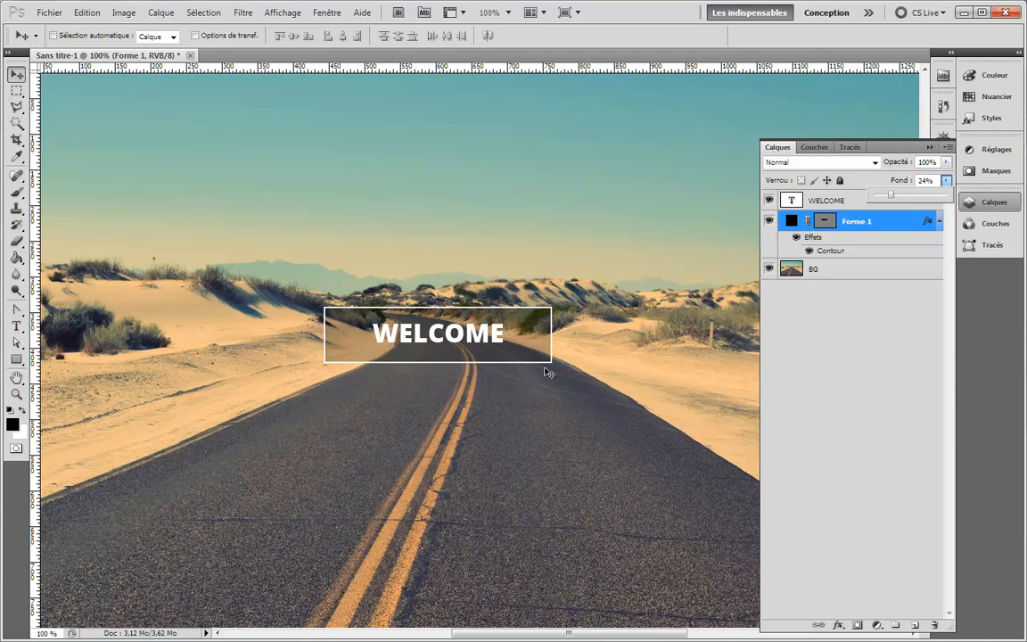
drag(908, 189, 819, 198)
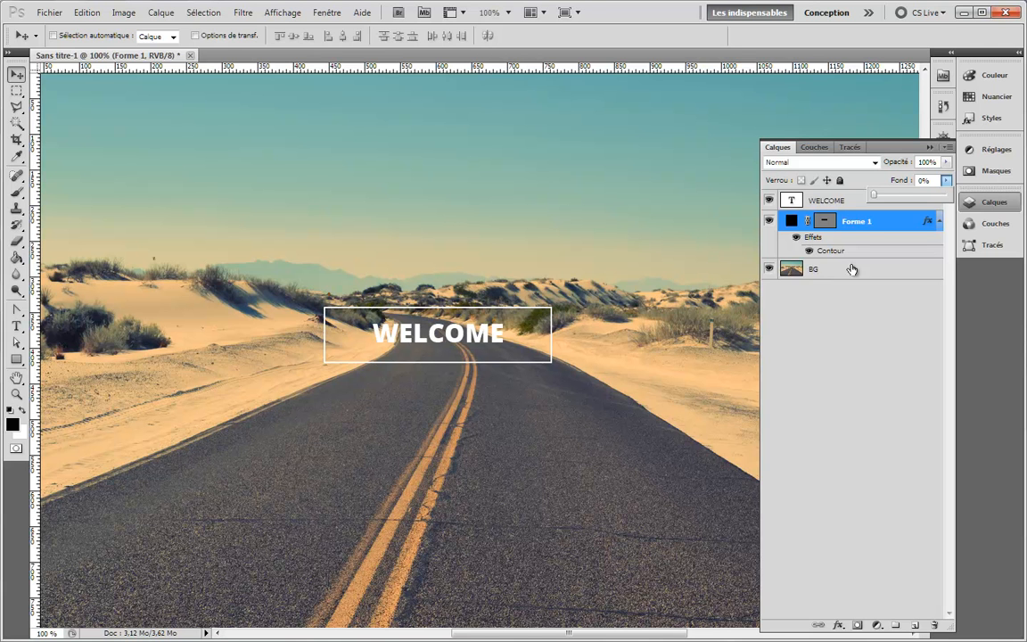
- Group the WELCOME and Forme 1 layers and rename the group as BTN
shift+click(838, 201)
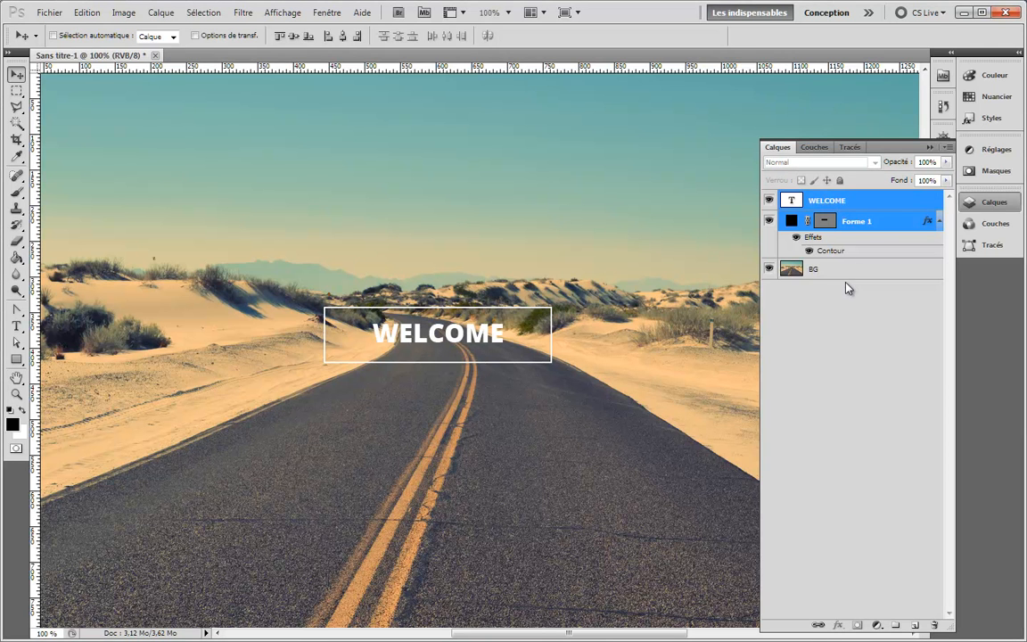
key(ctrl+g)
double_click(828, 204)
text(BT)
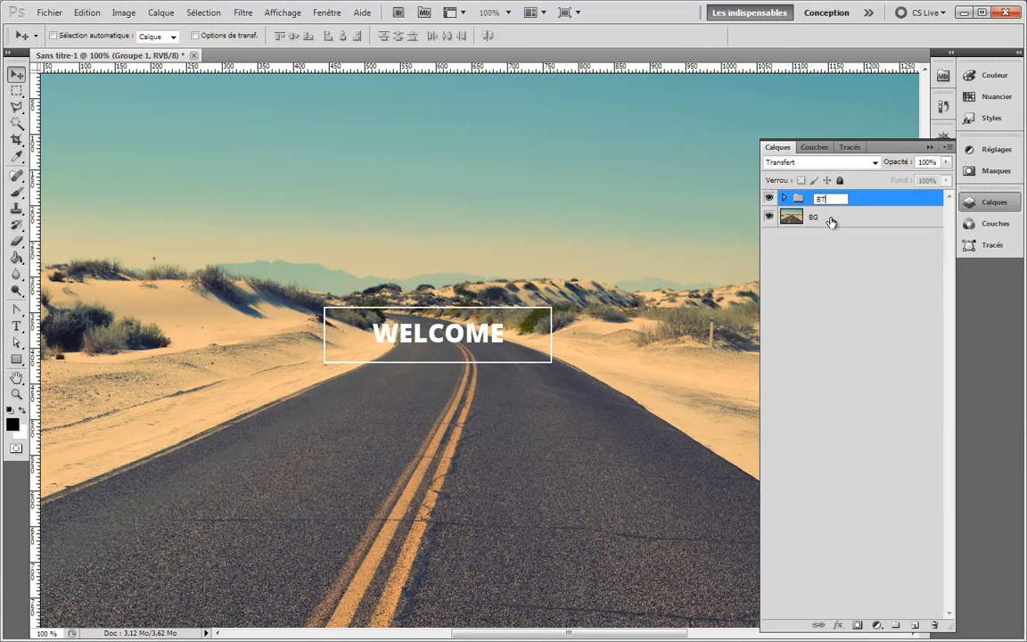
key(Return)
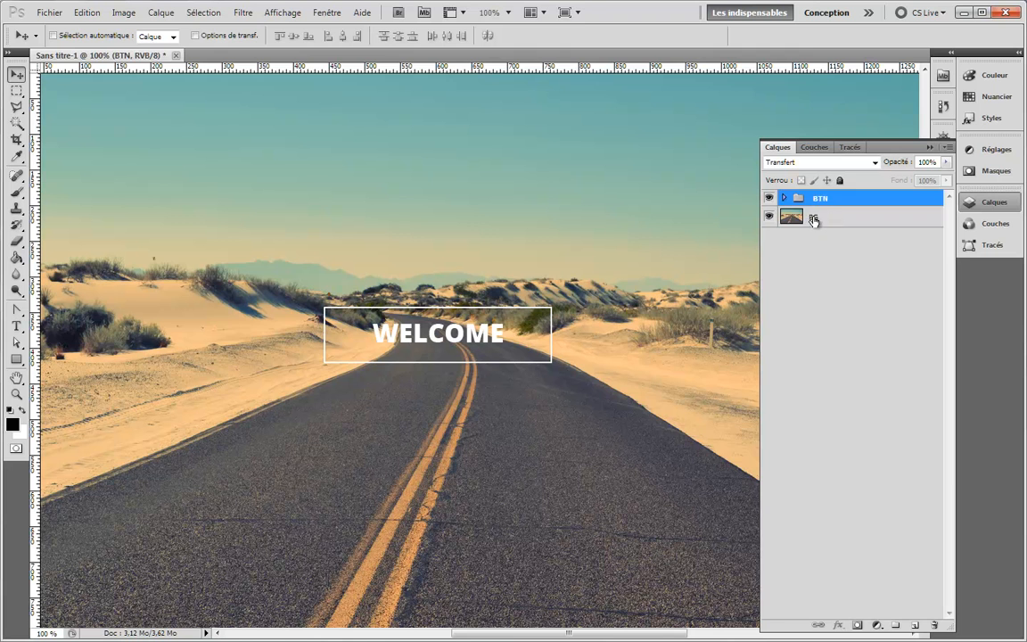
- Centre the BTN group horizontally and vertically on the BG layer
shift+click(810, 219)
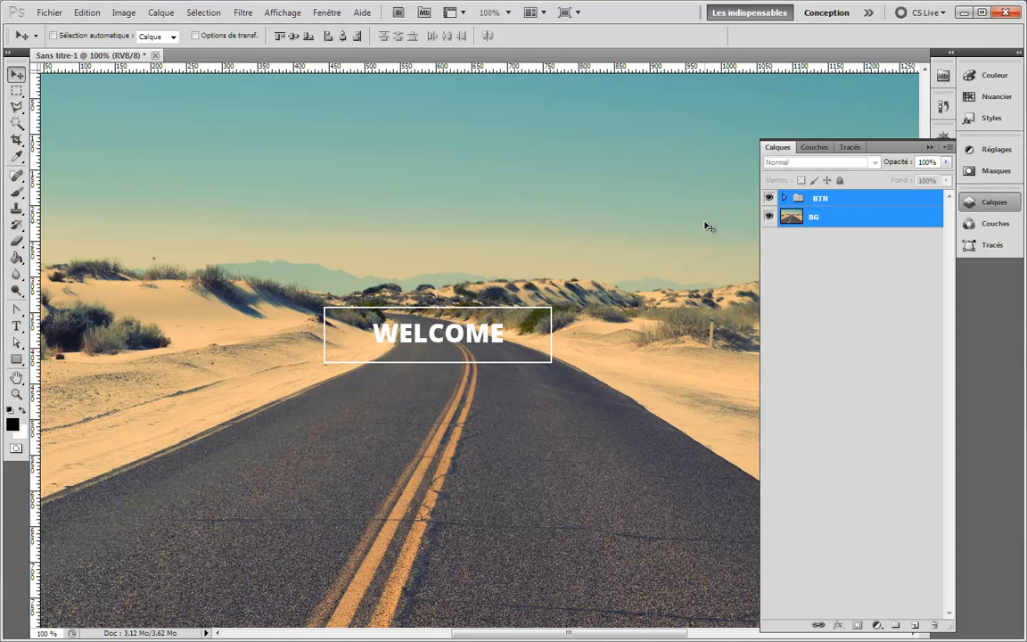
click(346, 38)
click(293, 38)
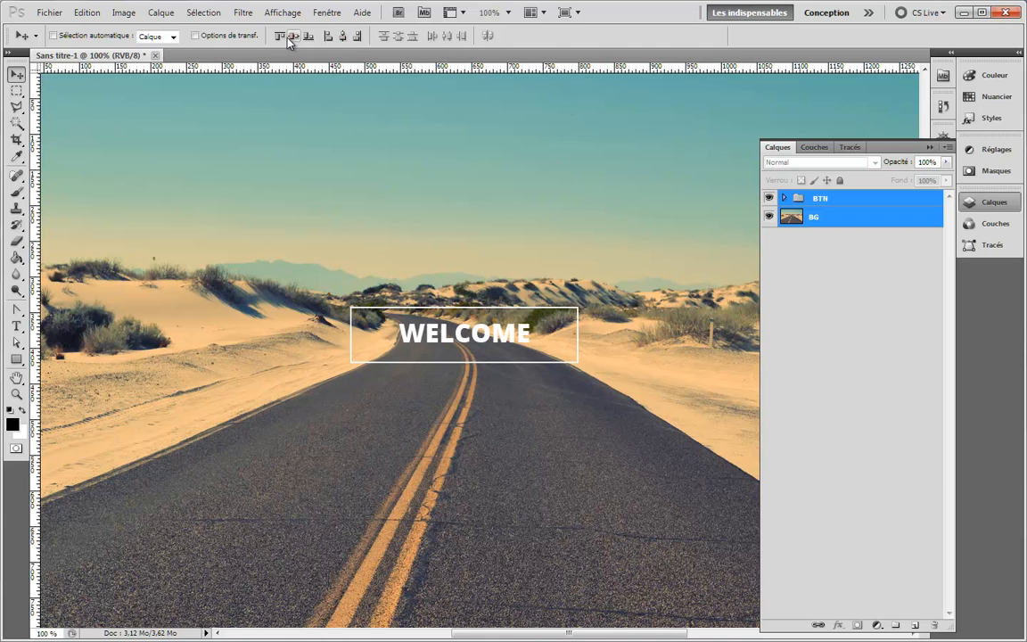
- Expand the BTN group to examine the layers it contains, and select the group
click(830, 223)
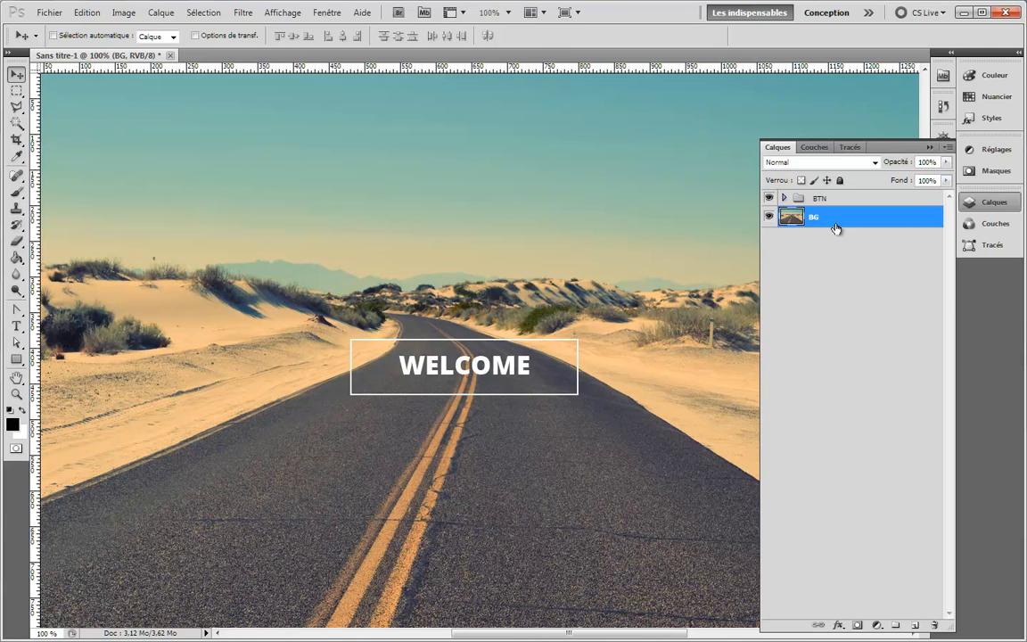
click(784, 198)
click(829, 198)
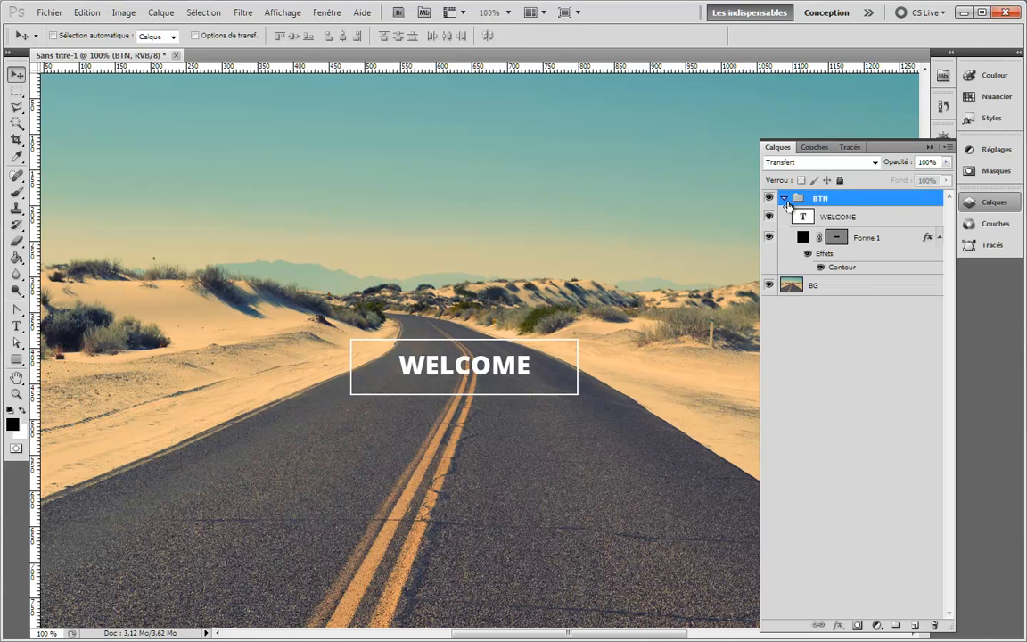
- Set the stroke (Contour) size of the Forme 1 layer in the BTN group to 1 px
double_click(838, 267)
drag(660, 183, 722, 170)
mouse_move(870, 217)
mouse_down()
mouse_move(894, 220)
mouse_move(875, 221)
mouse_up()
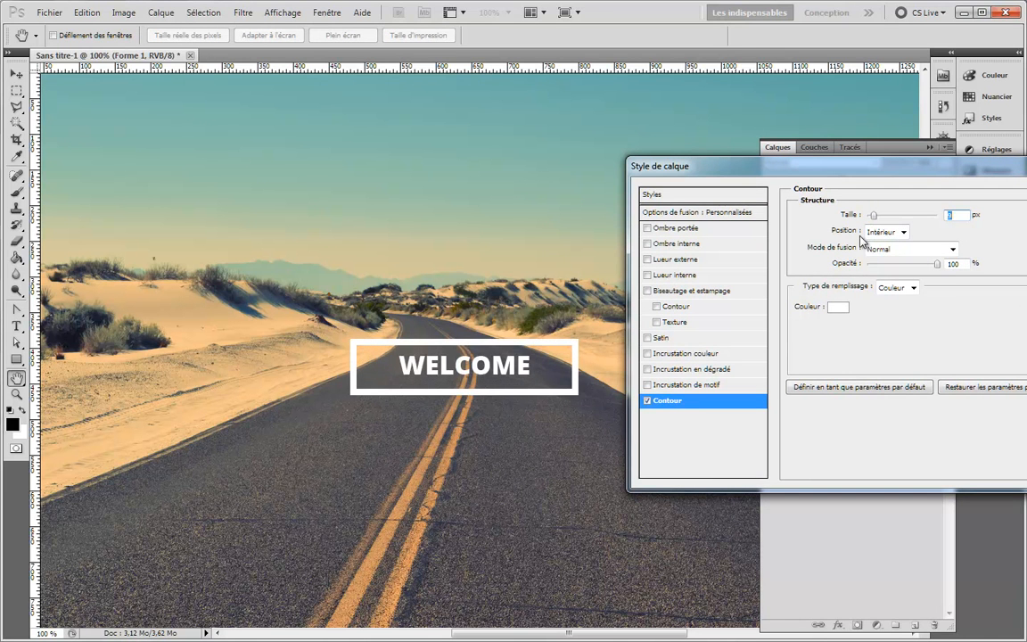
text(2)
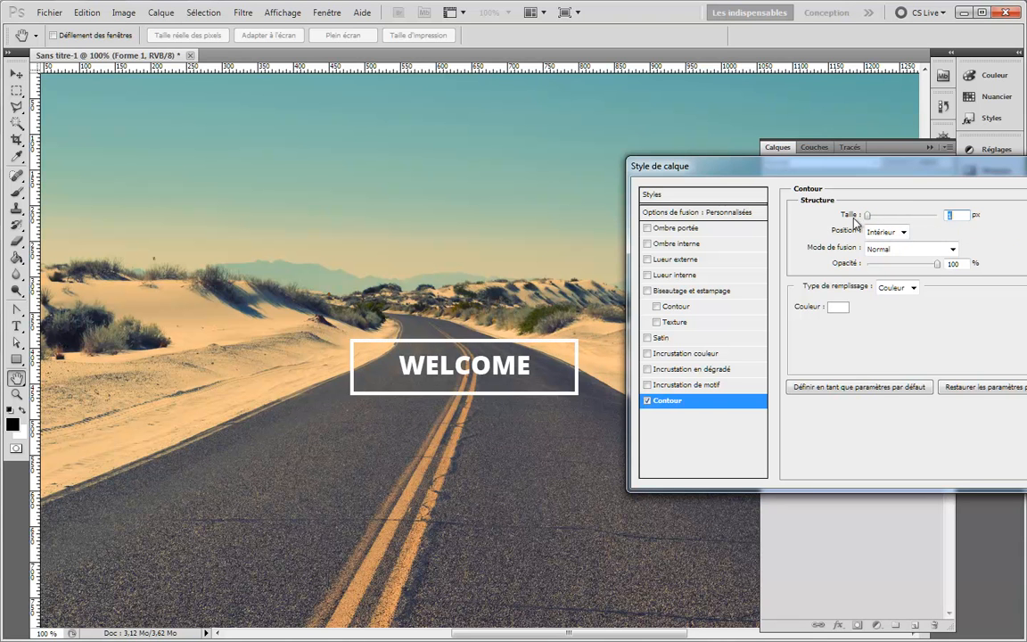
key(Return)
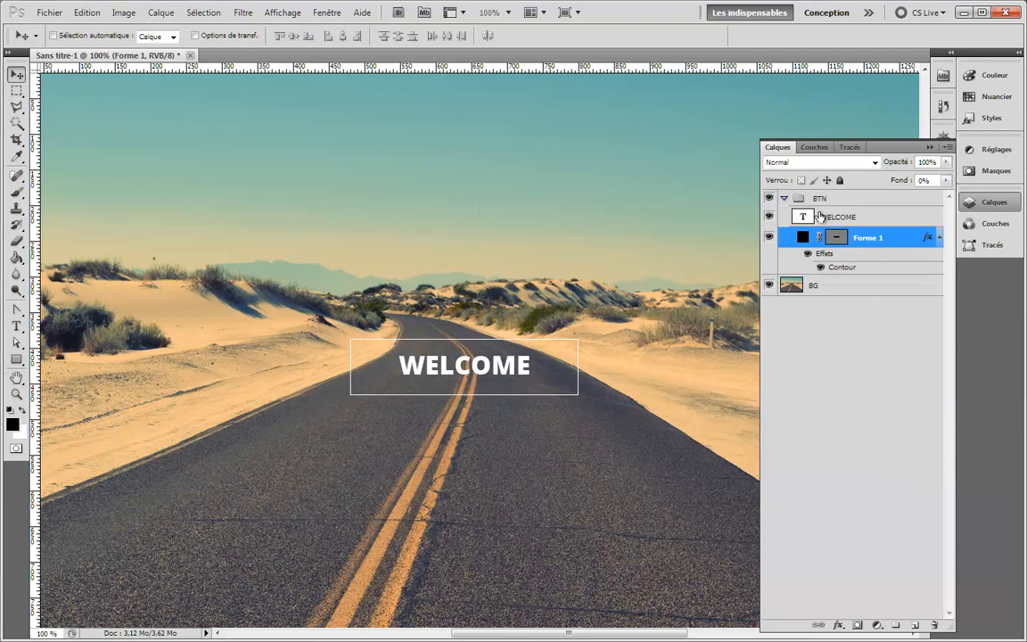
- Collapse the BTN group, duplicate it as BTN HOVER, and hide the original group
click(784, 198)
click(827, 204)
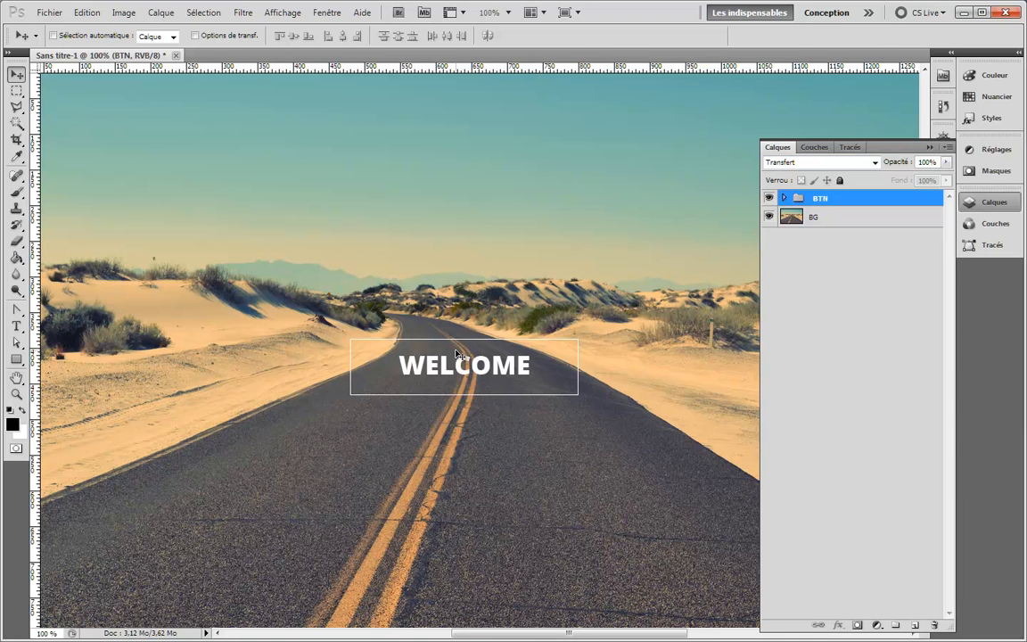
right_click(826, 199)
click(878, 231)
double_click(453, 198)
text(HOVER)
key(Return)
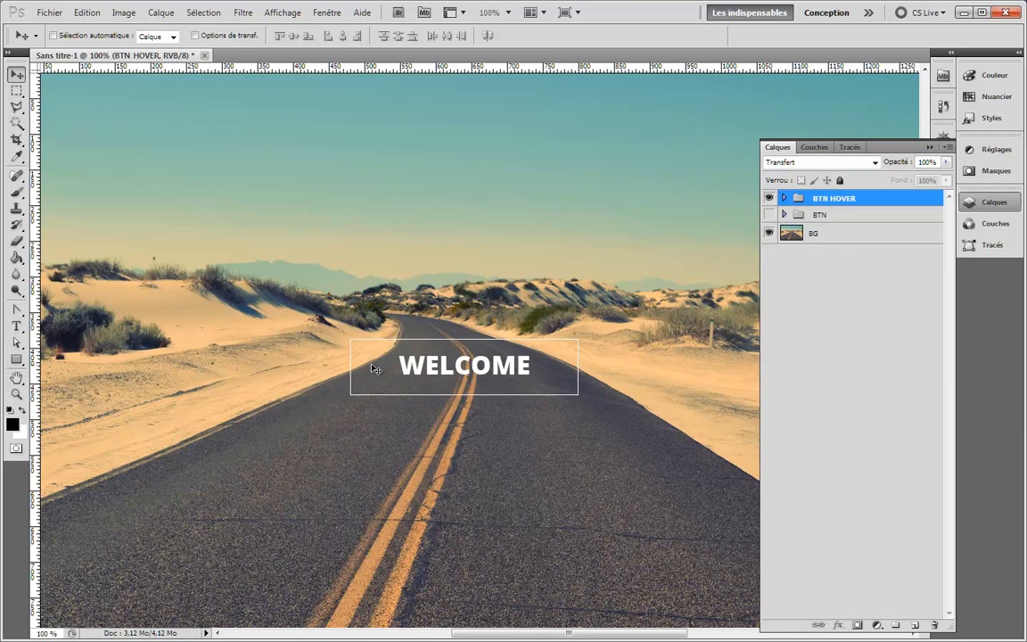
- Turn on automatic layer selection and recolour BTN HOVER's Forme 1 shape to the grey 4b4a50 sampled from the road
click(54, 36)
click(377, 364)
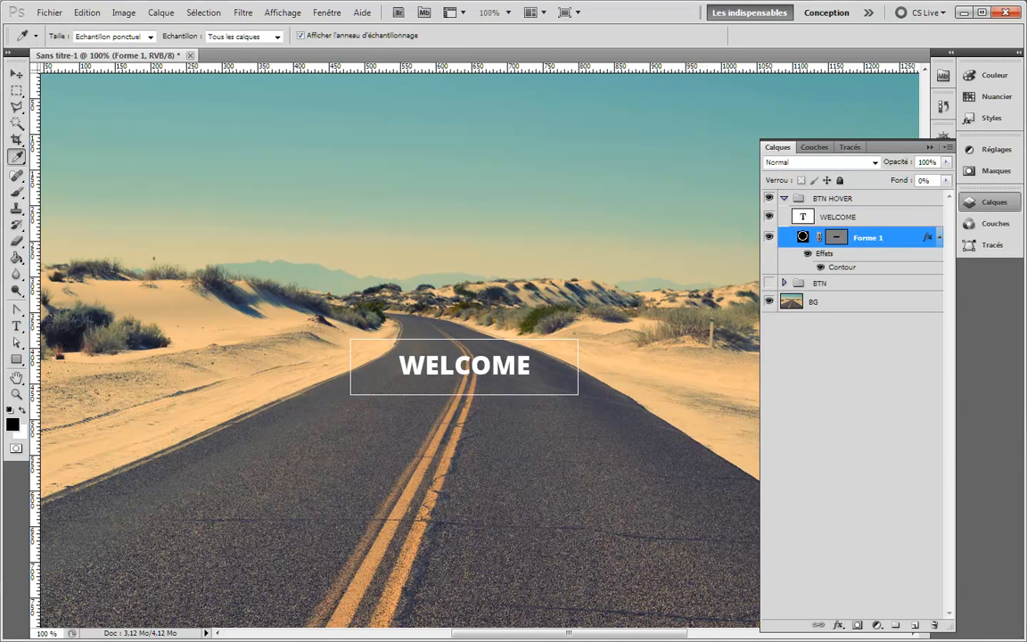
double_click(805, 237)
drag(756, 207, 637, 207)
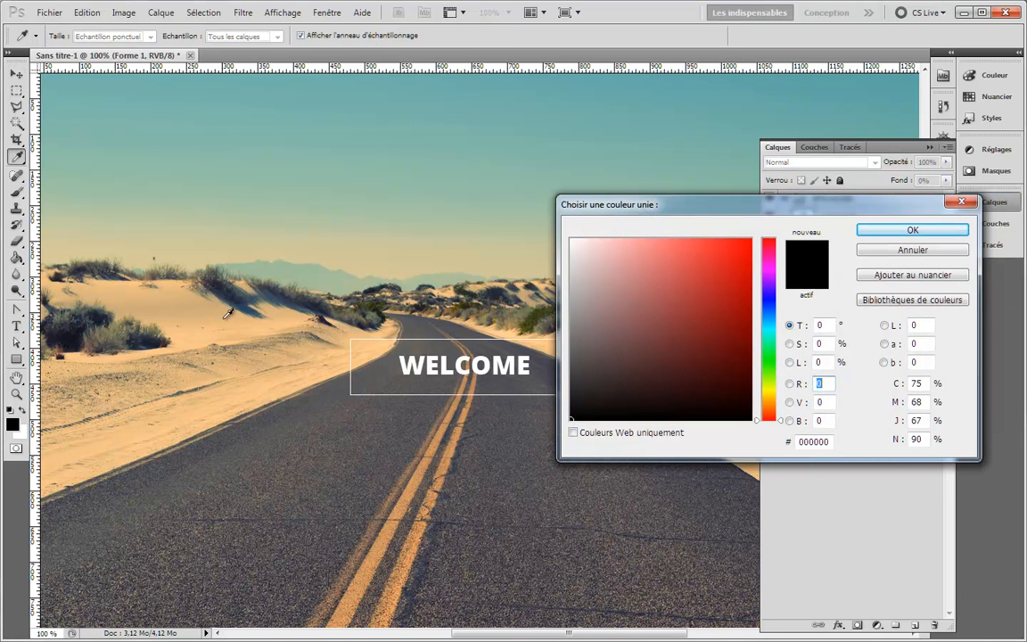
click(393, 418)
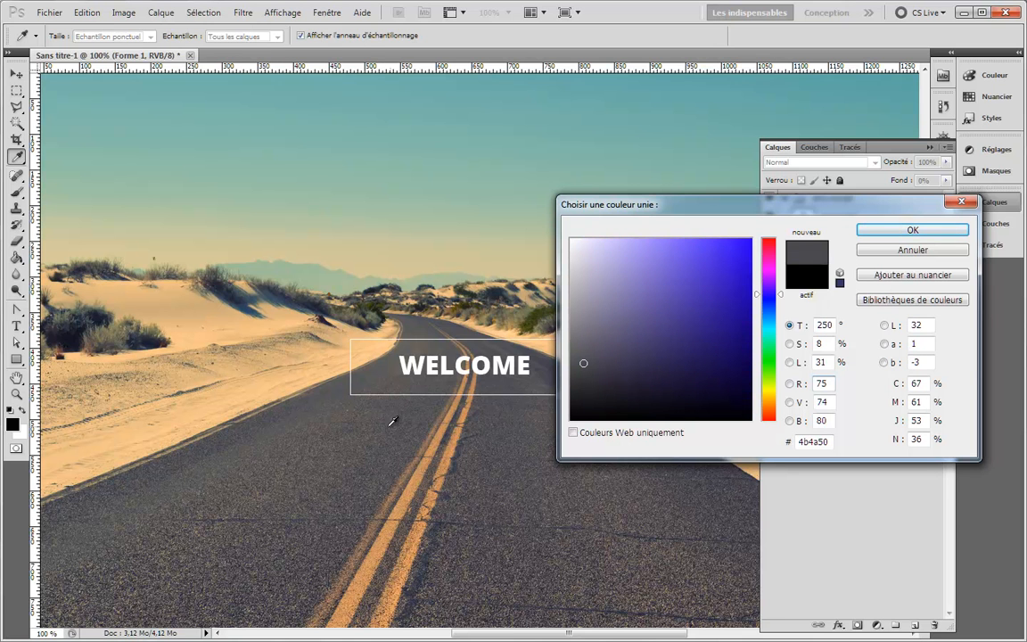
click(894, 231)
- Raise the fill (Fond) of BTN HOVER's Forme 1 layer to 100% and clear its layer style
drag(948, 189, 961, 201)
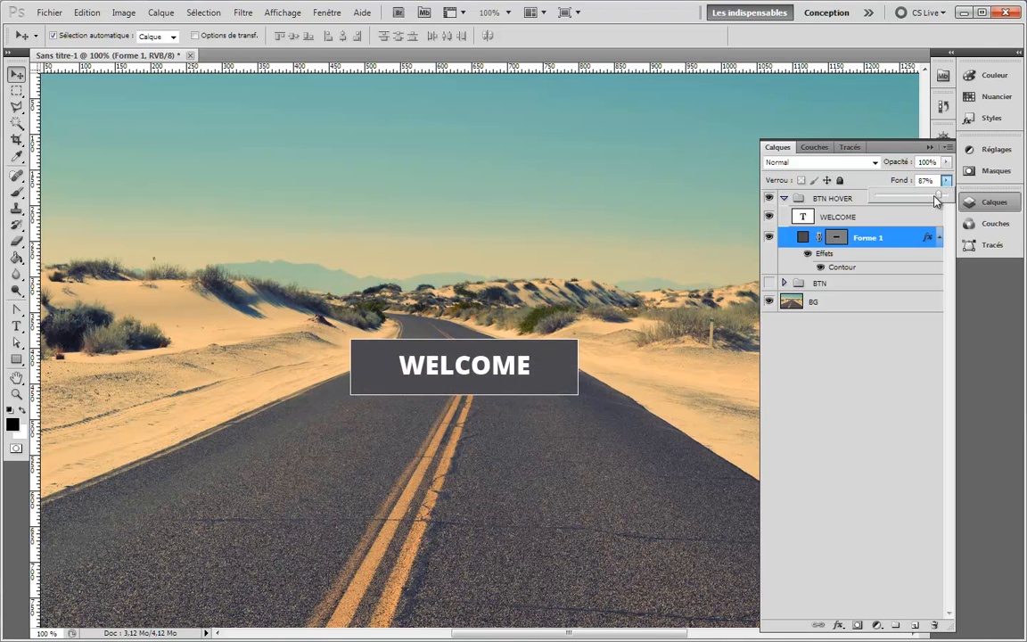
click(822, 269)
click(821, 268)
right_click(869, 239)
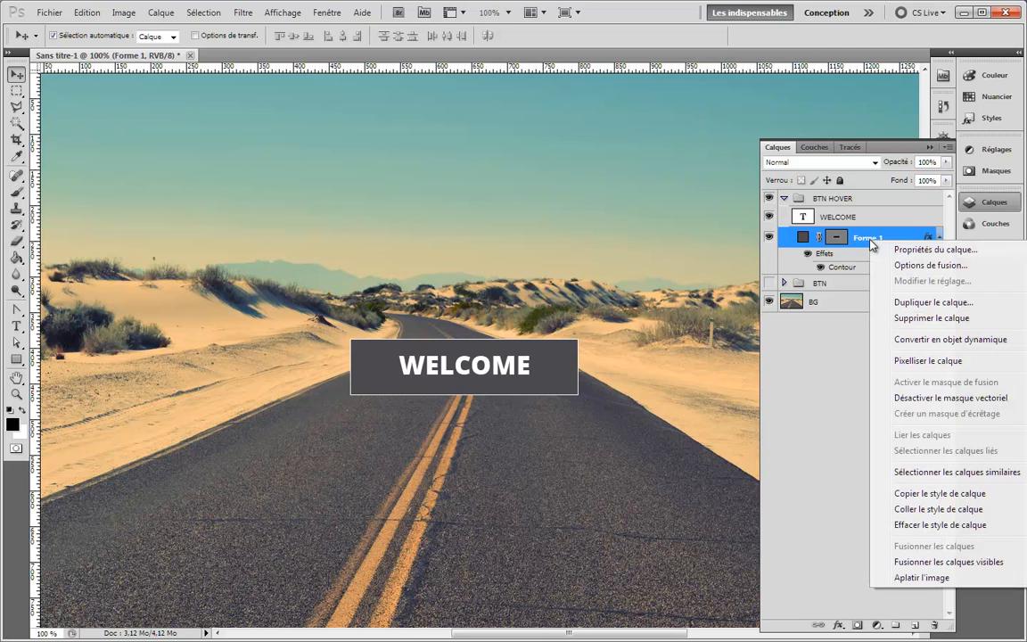
click(908, 524)
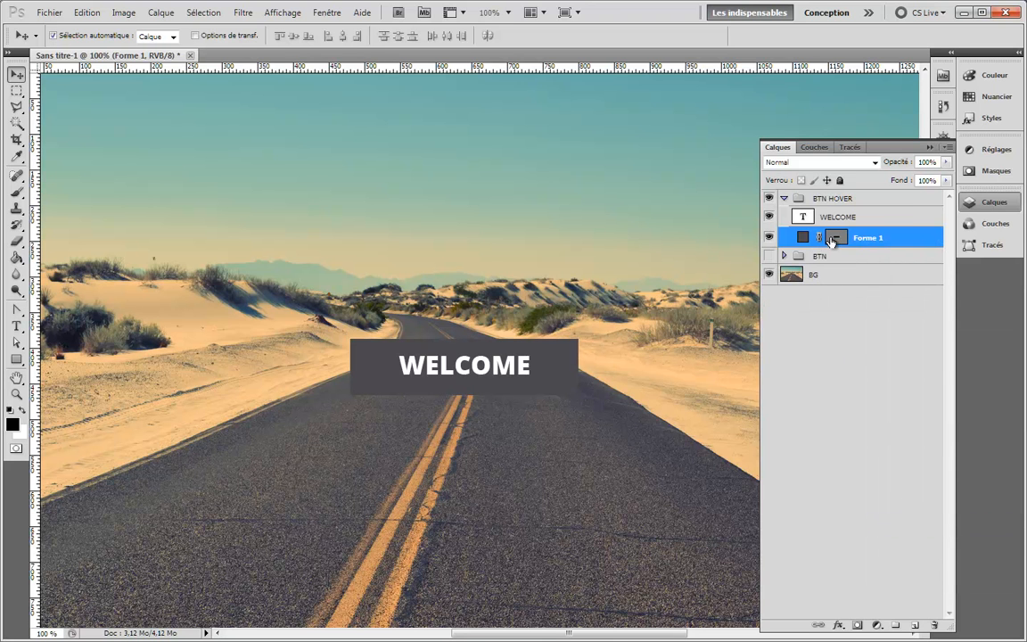
- Collapse BTN HOVER, show the BTN group again, and toggle BTN HOVER's visibility to compare the two button states
click(784, 198)
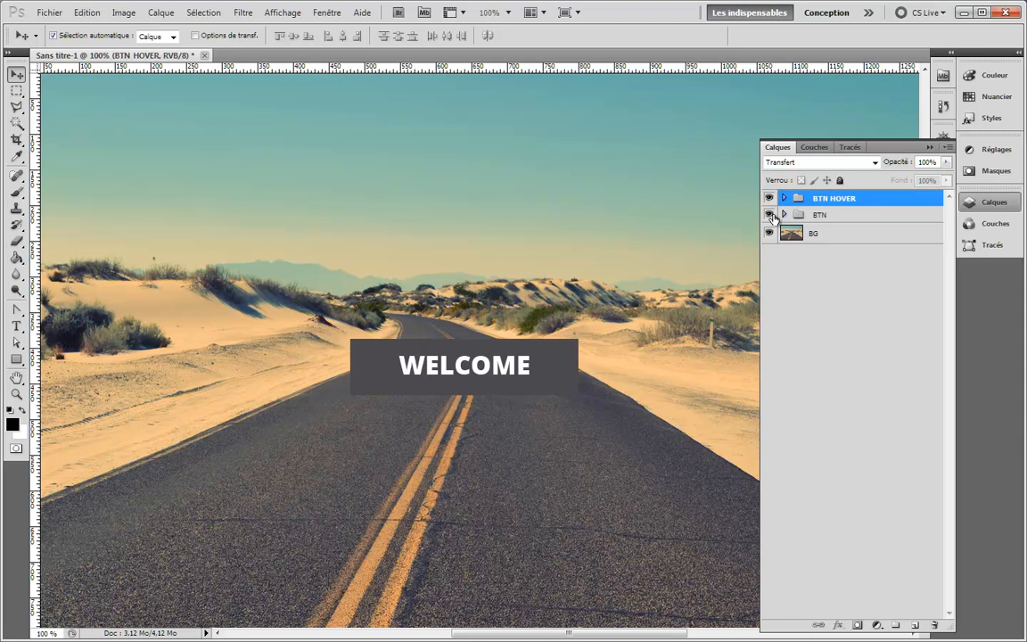
click(770, 199)
click(770, 199)
click(770, 199)
click(769, 199)
click(770, 199)
click(769, 199)
- Duplicate the BTN HOVER group as BTN HOVER 2 and hide the BTN HOVER group
right_click(837, 204)
click(863, 233)
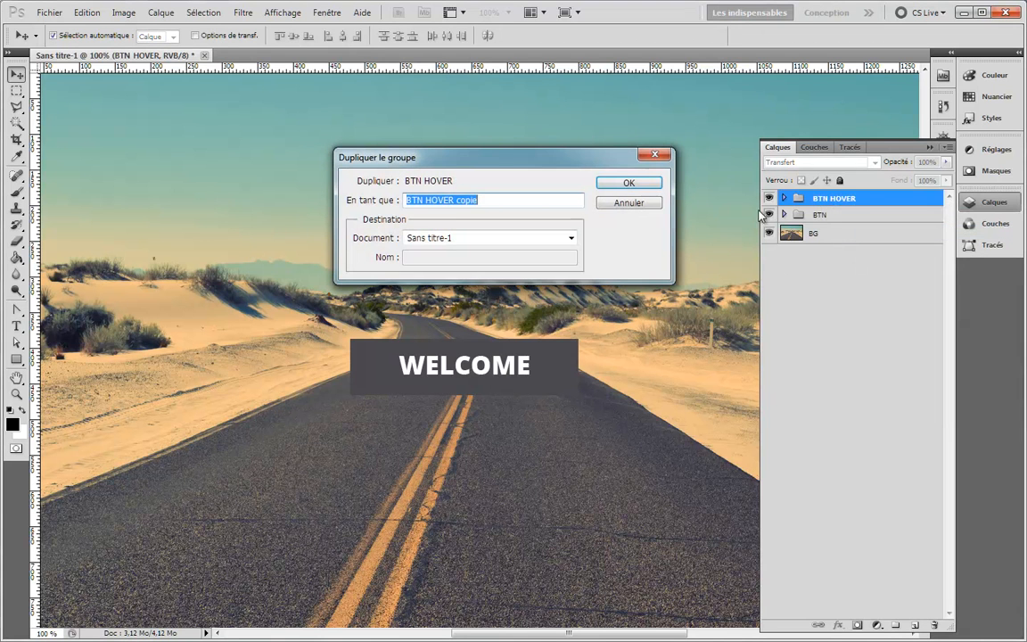
click(498, 203)
double_click(460, 201)
key(BackSpace)
key(Return)
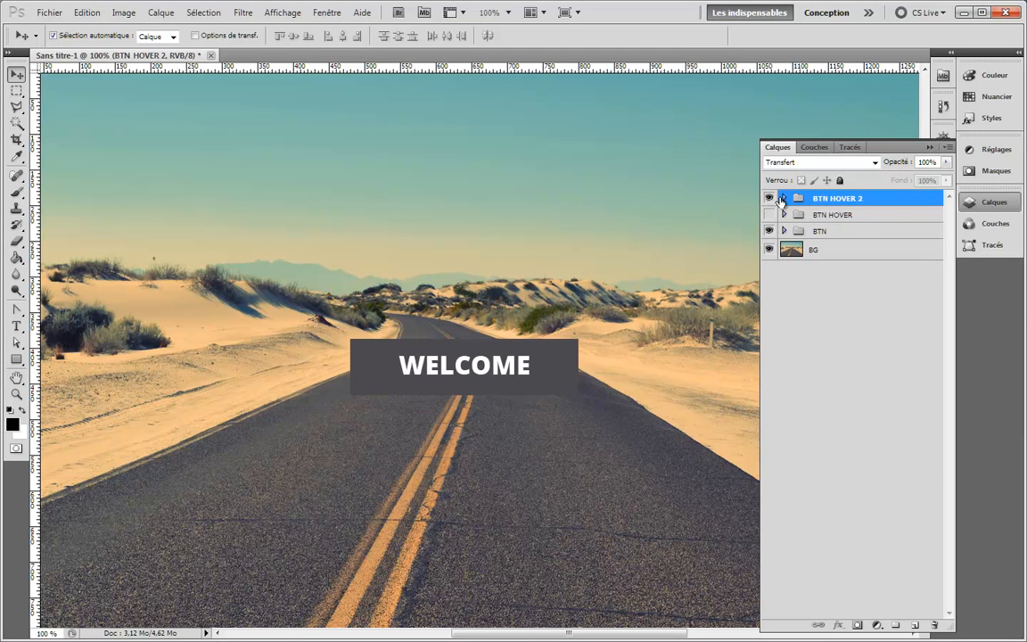
- Recolour BTN HOVER 2's Forme 1 shape to near white and reduce its fill (Fond) to about 12%
click(784, 198)
double_click(802, 237)
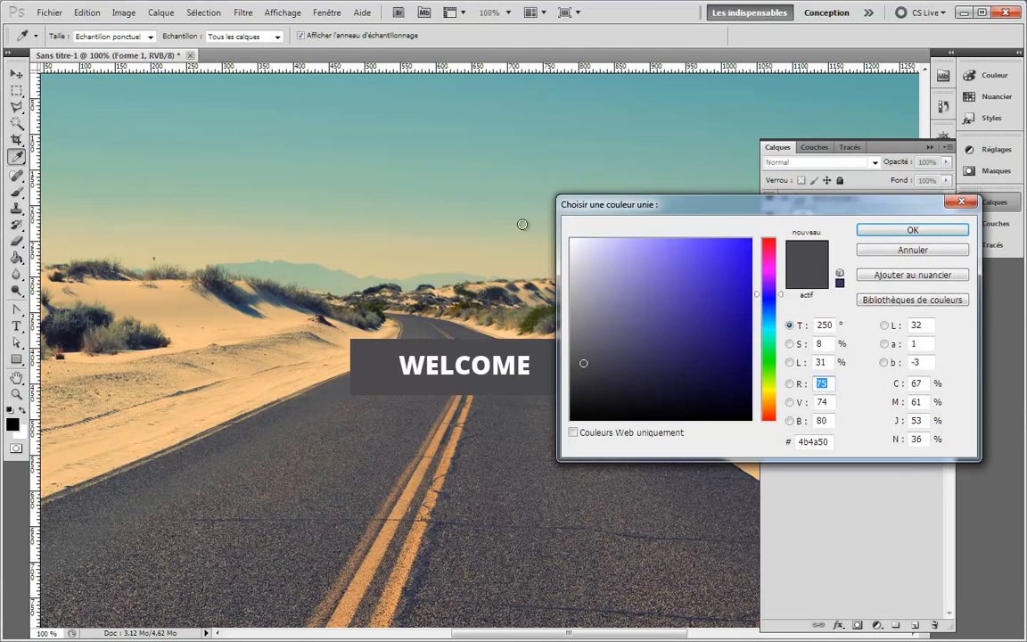
click(574, 242)
click(913, 229)
drag(946, 180, 882, 196)
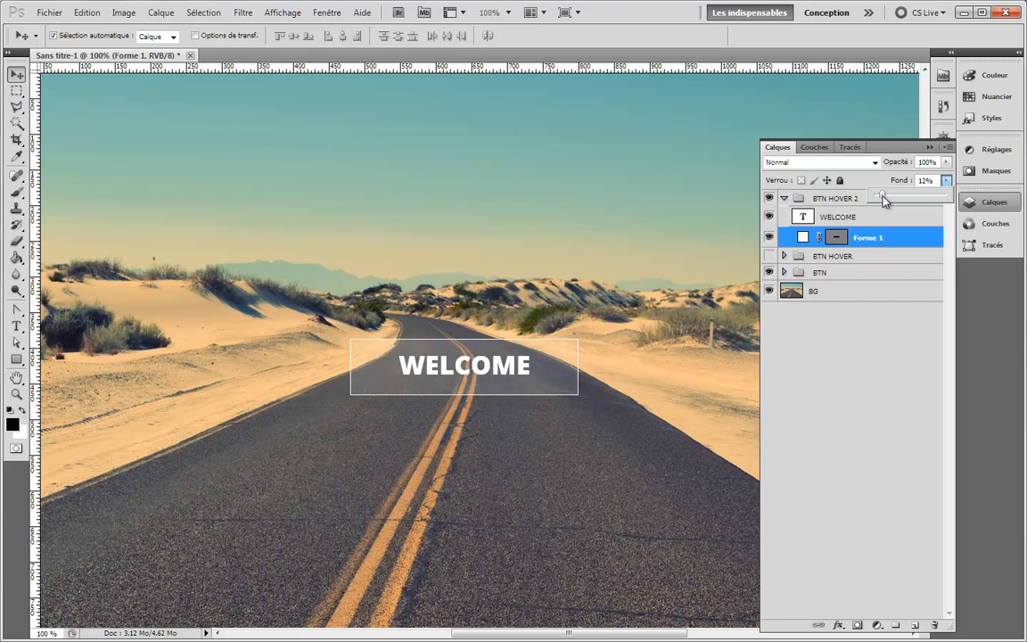
click(853, 333)
- Collapse BTN HOVER 2 and toggle the hover groups' visibility to compare them with BTN, leaving both hover groups hidden
click(785, 198)
click(770, 199)
click(770, 199)
click(770, 199)
click(770, 199)
click(770, 199)
click(770, 199)
click(770, 199)
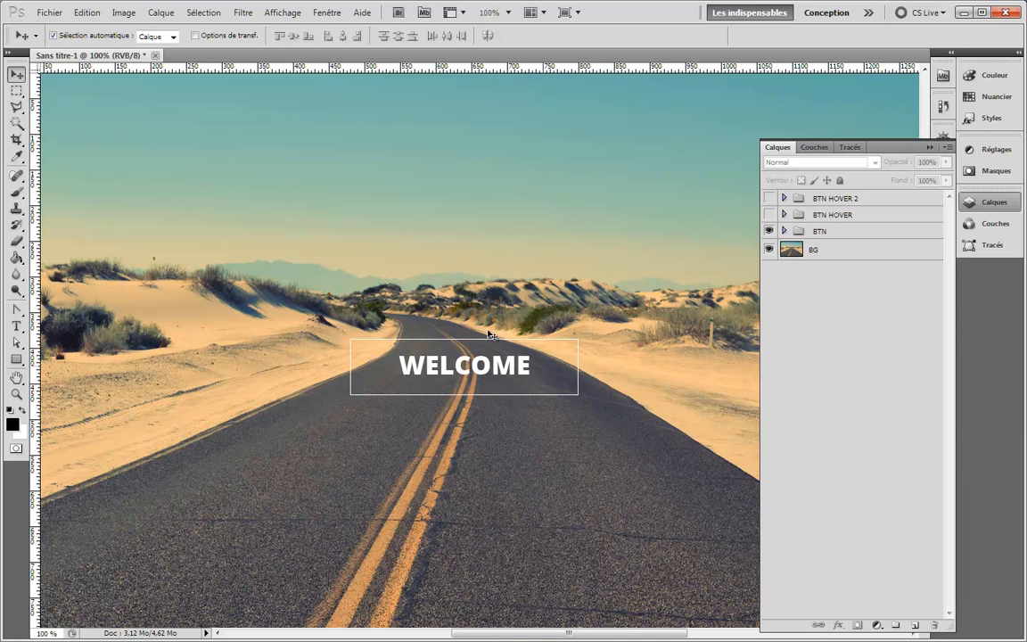
click(770, 199)
click(771, 199)
click(770, 201)
click(770, 202)
click(769, 216)
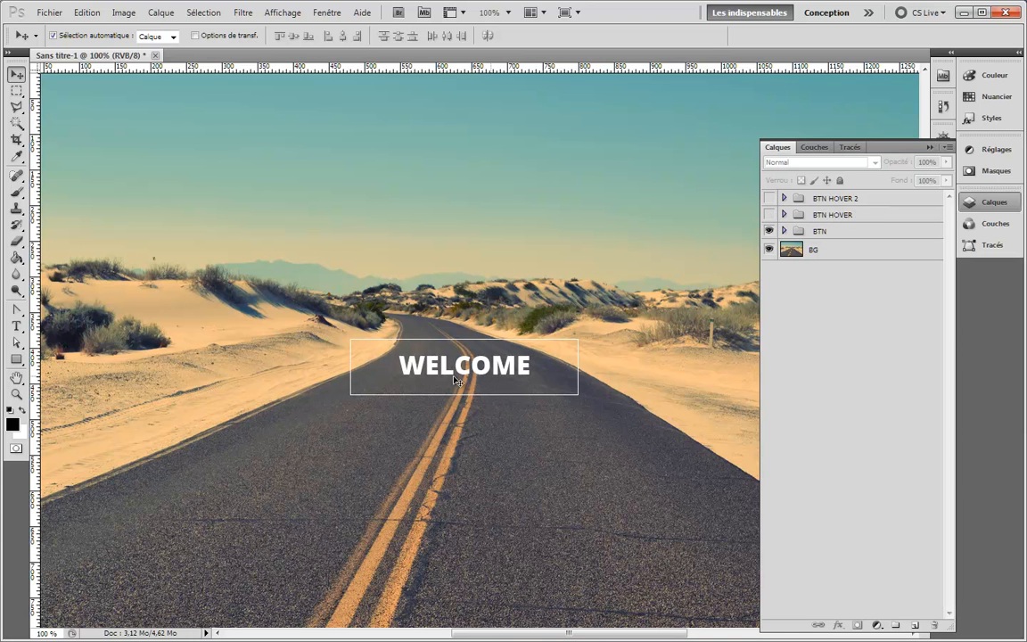
- Recolour the WELCOME text in the BTN group to the sand tone e1b880 sampled from the dunes
click(16, 327)
drag(365, 330, 535, 332)
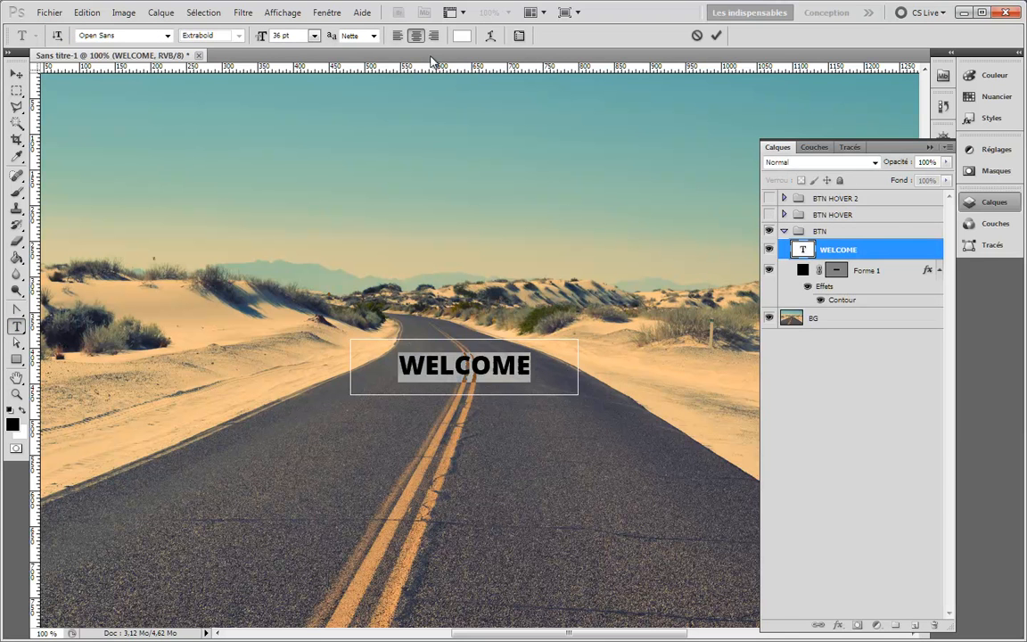
click(462, 35)
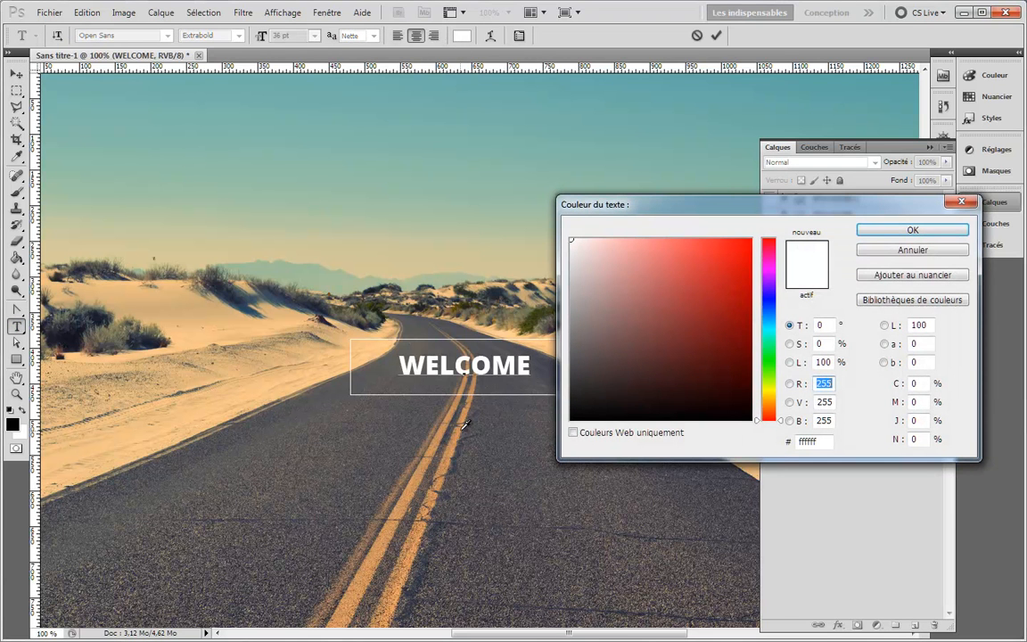
click(183, 321)
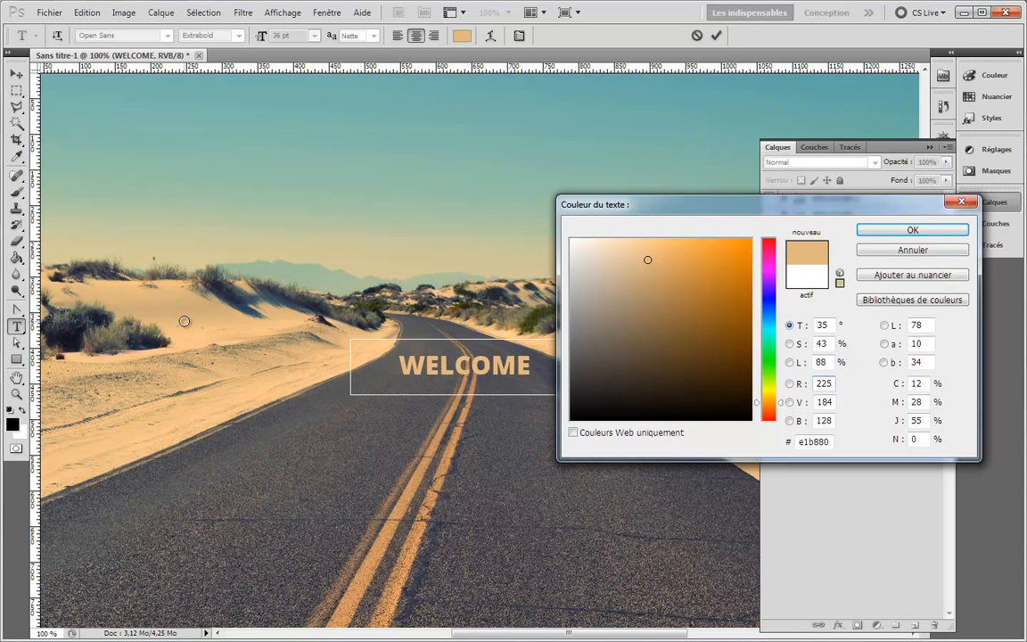
click(912, 230)
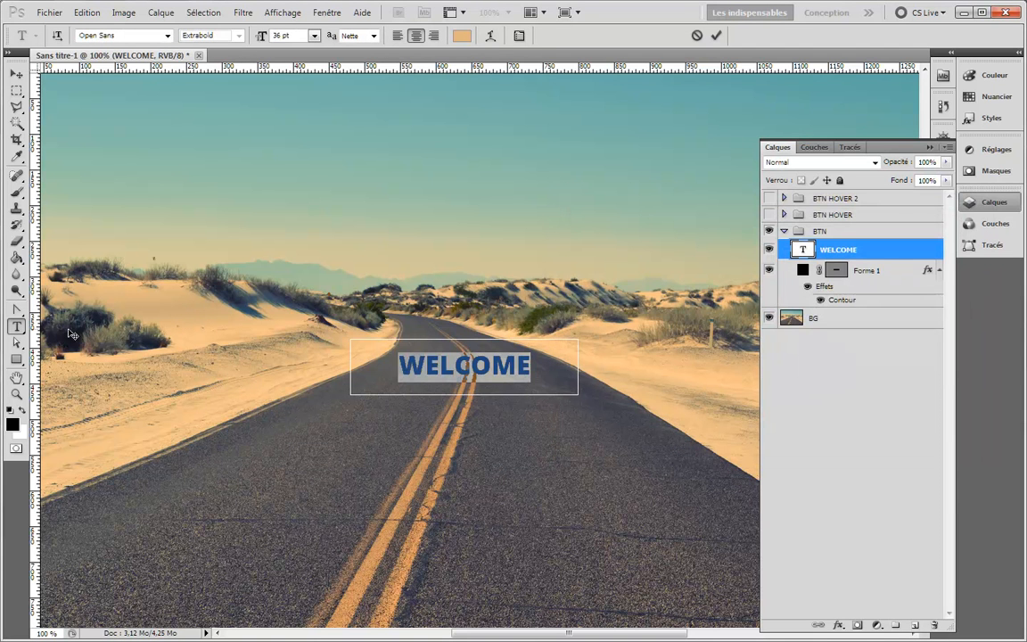
- Change the stroke (Contour) colour of BTN's Forme 1 layer to a sand tone sampled from the photo
click(843, 306)
double_click(842, 302)
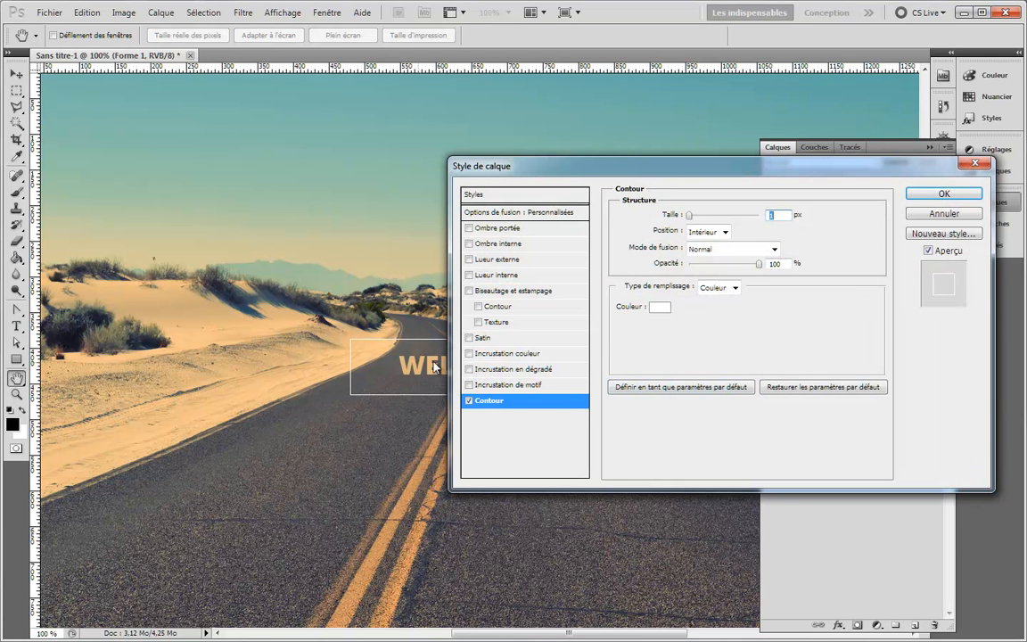
click(659, 308)
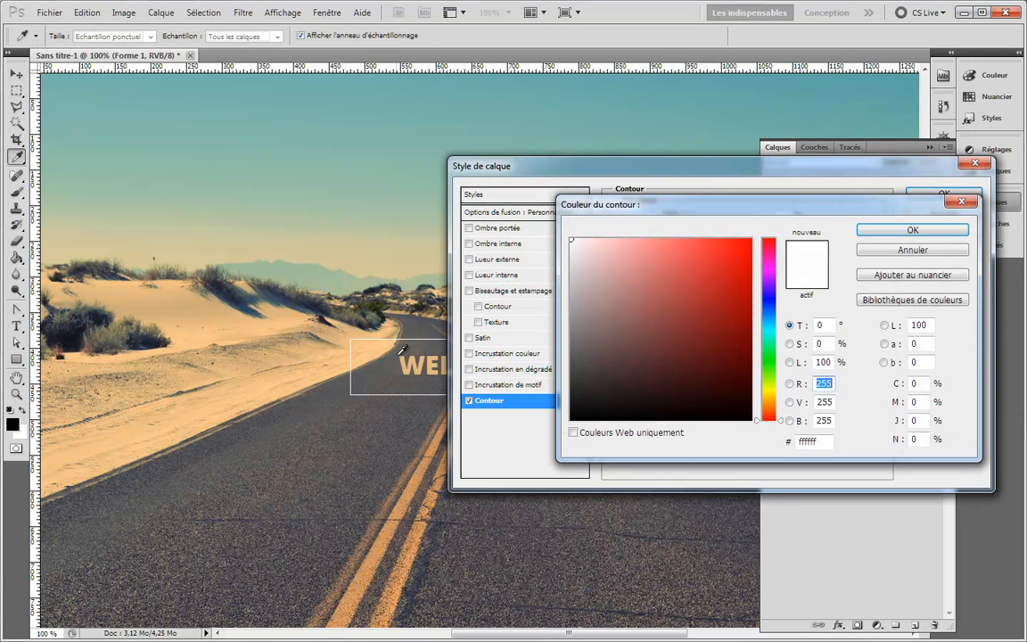
click(365, 319)
click(910, 230)
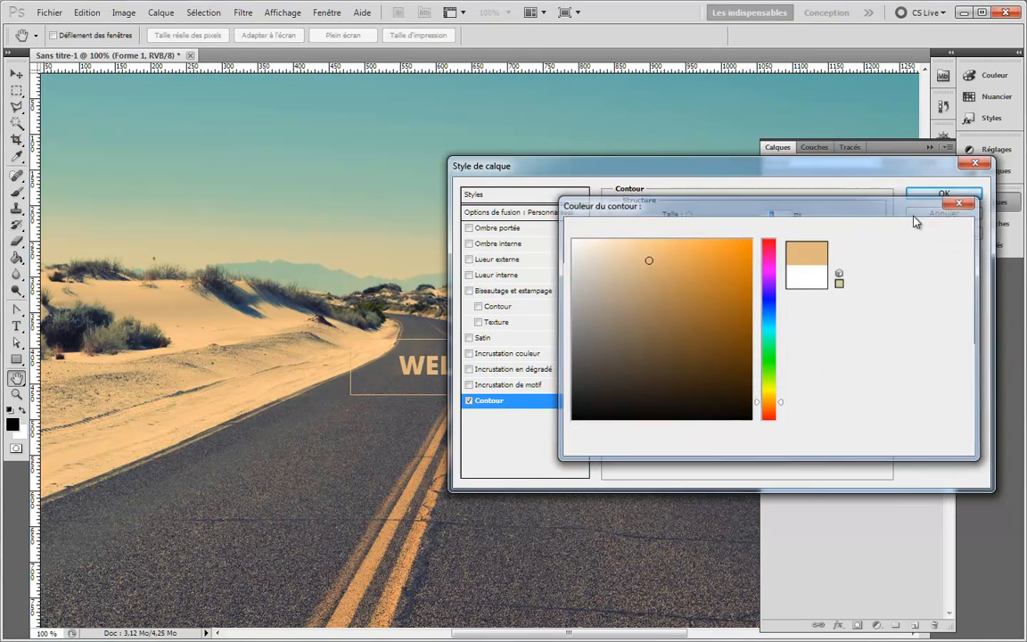
click(943, 193)
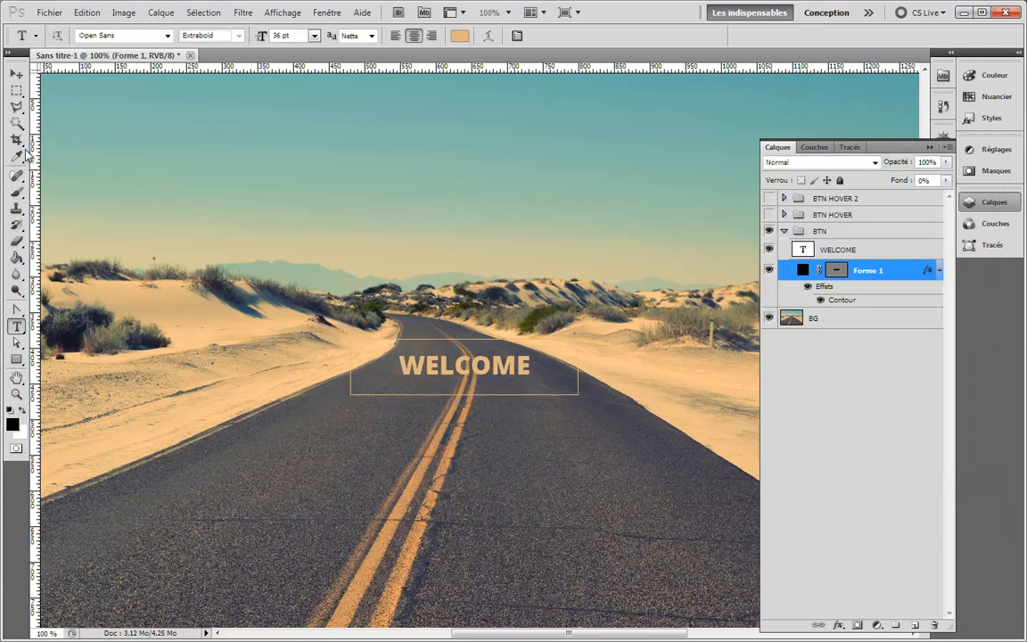
click(11, 80)
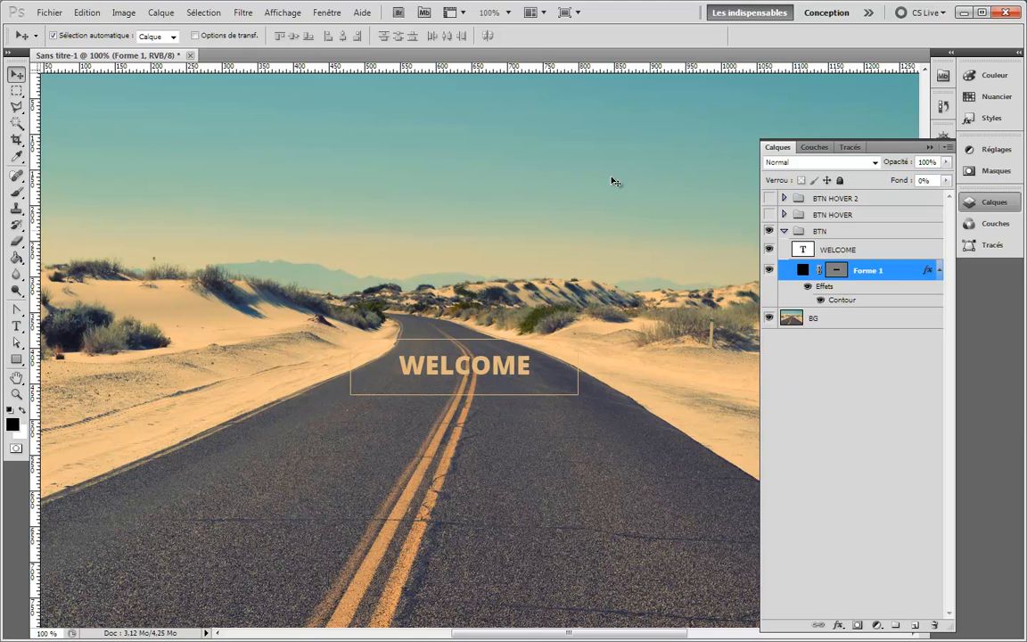
- Switch to the Chrome window and look through the Onextrapixel ghost buttons article and its example sites, returning to its start
click(455, 0)
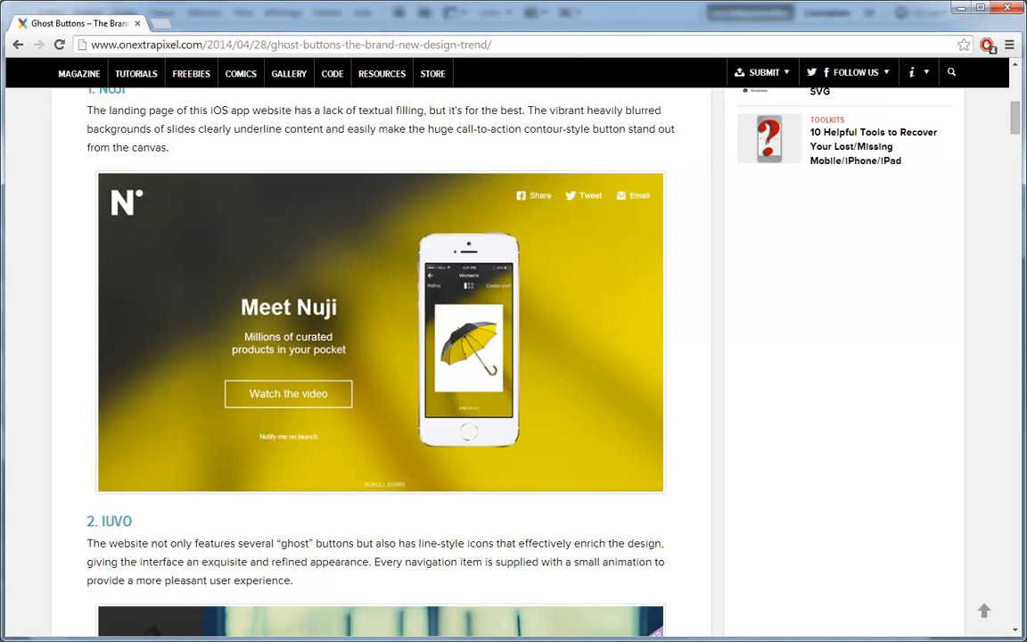
scroll(359, 280, up, 7)
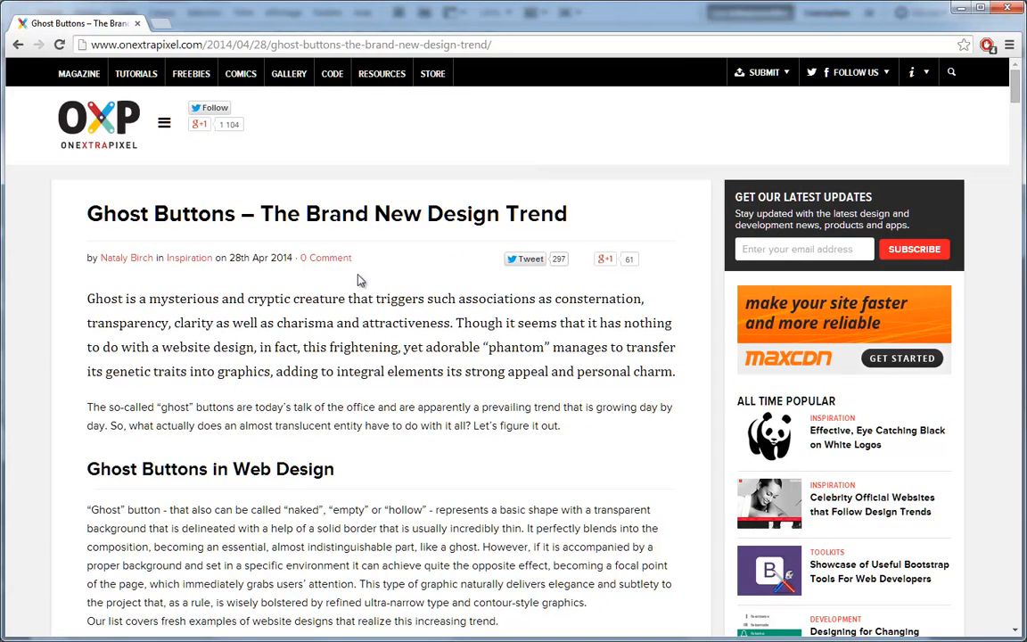
scroll(388, 401, down, 1)
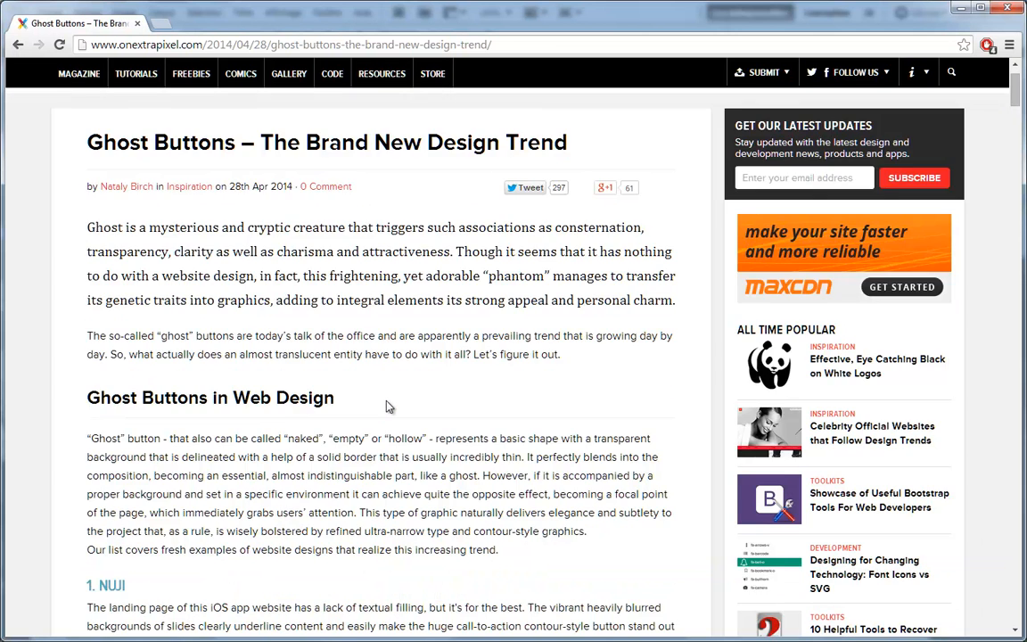
scroll(388, 401, up, 1)
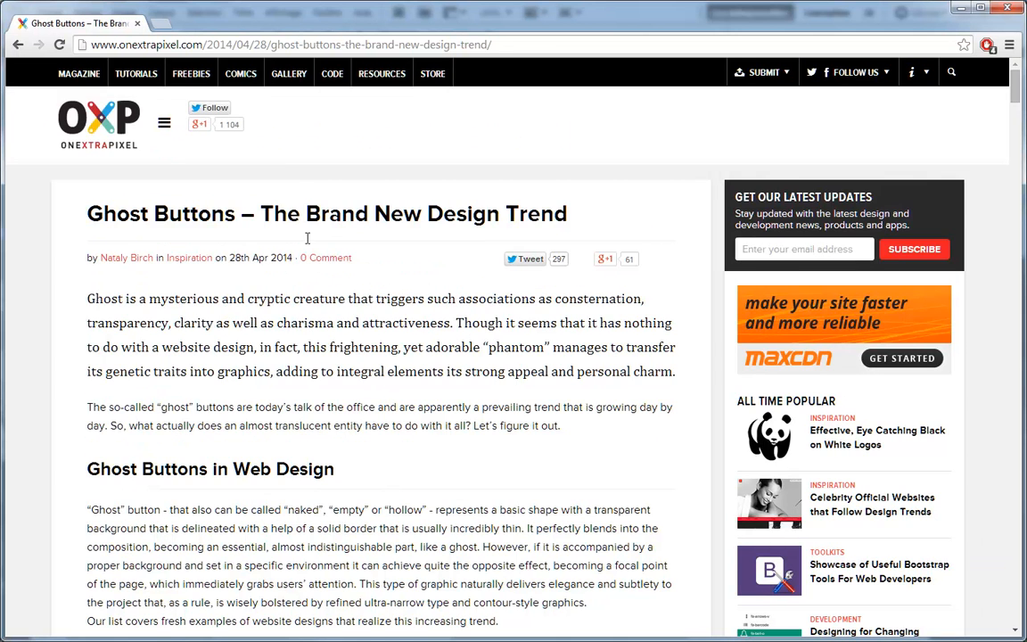
scroll(327, 406, down, 15)
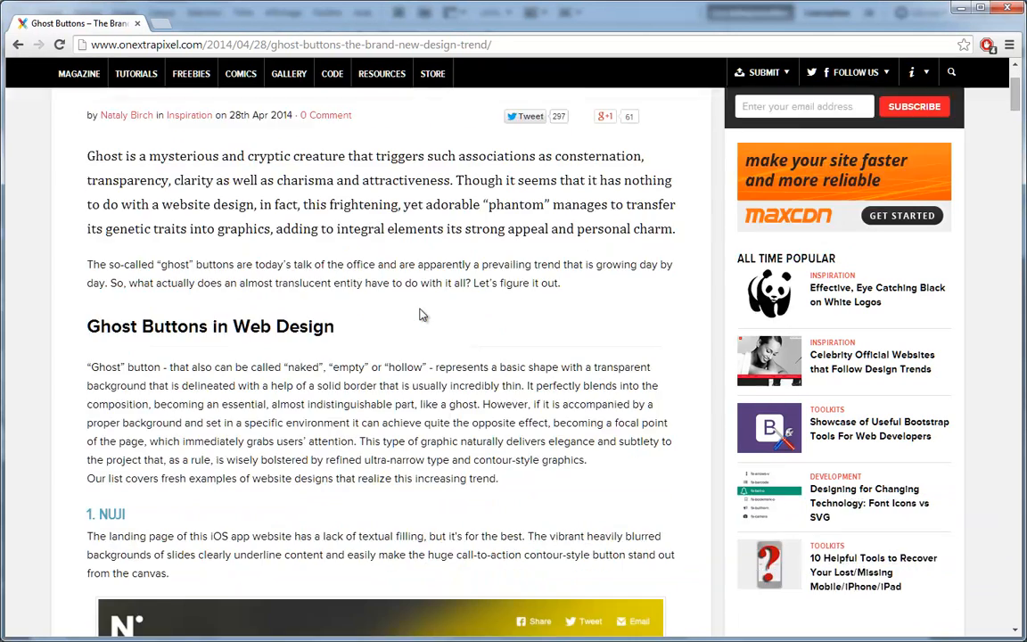
scroll(421, 316, down, 7)
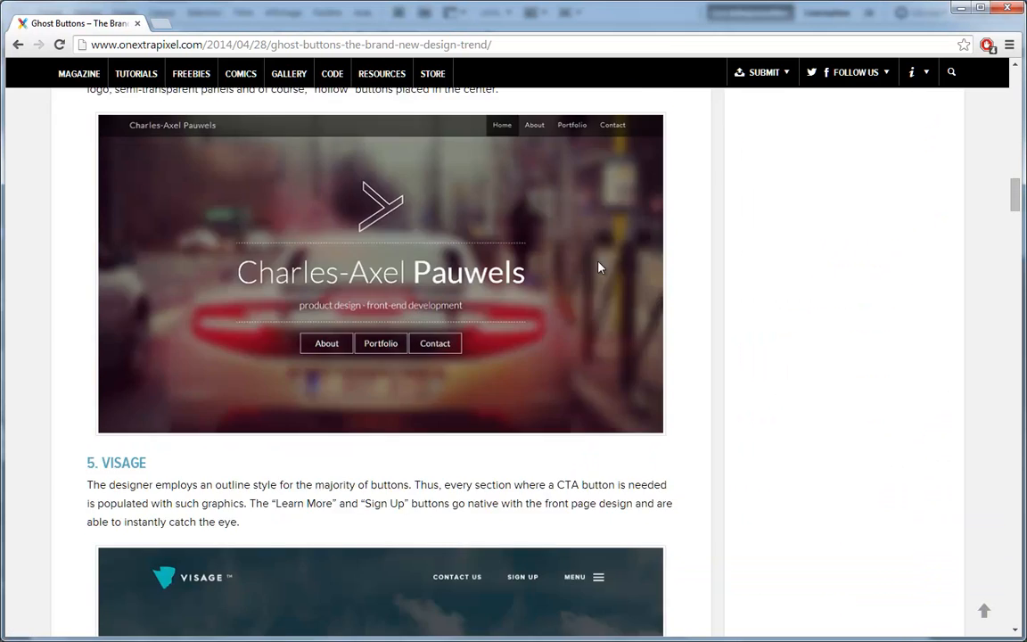
drag(1014, 193, 1011, 78)
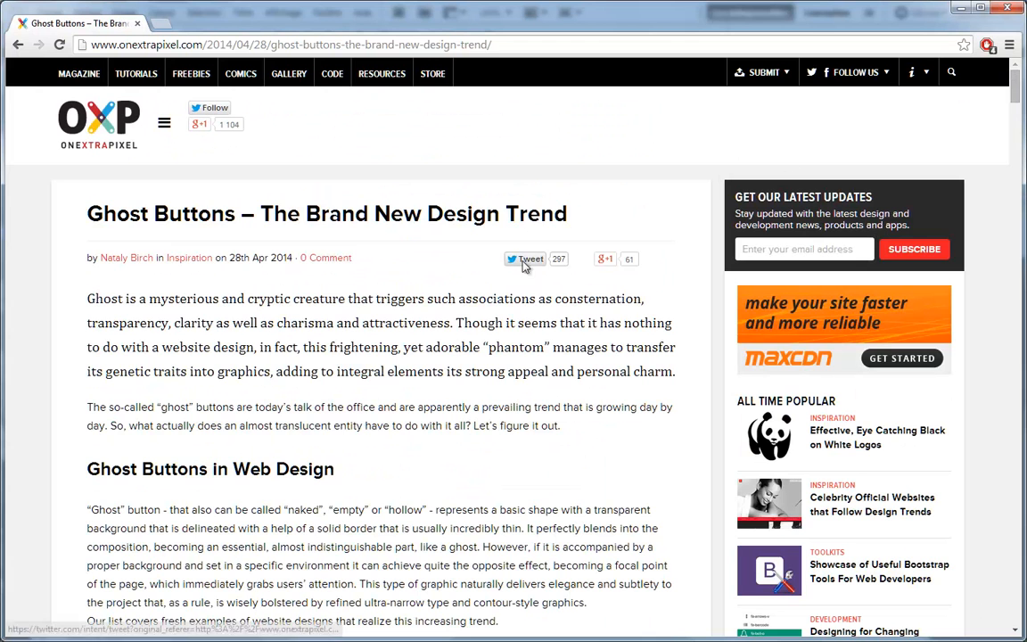